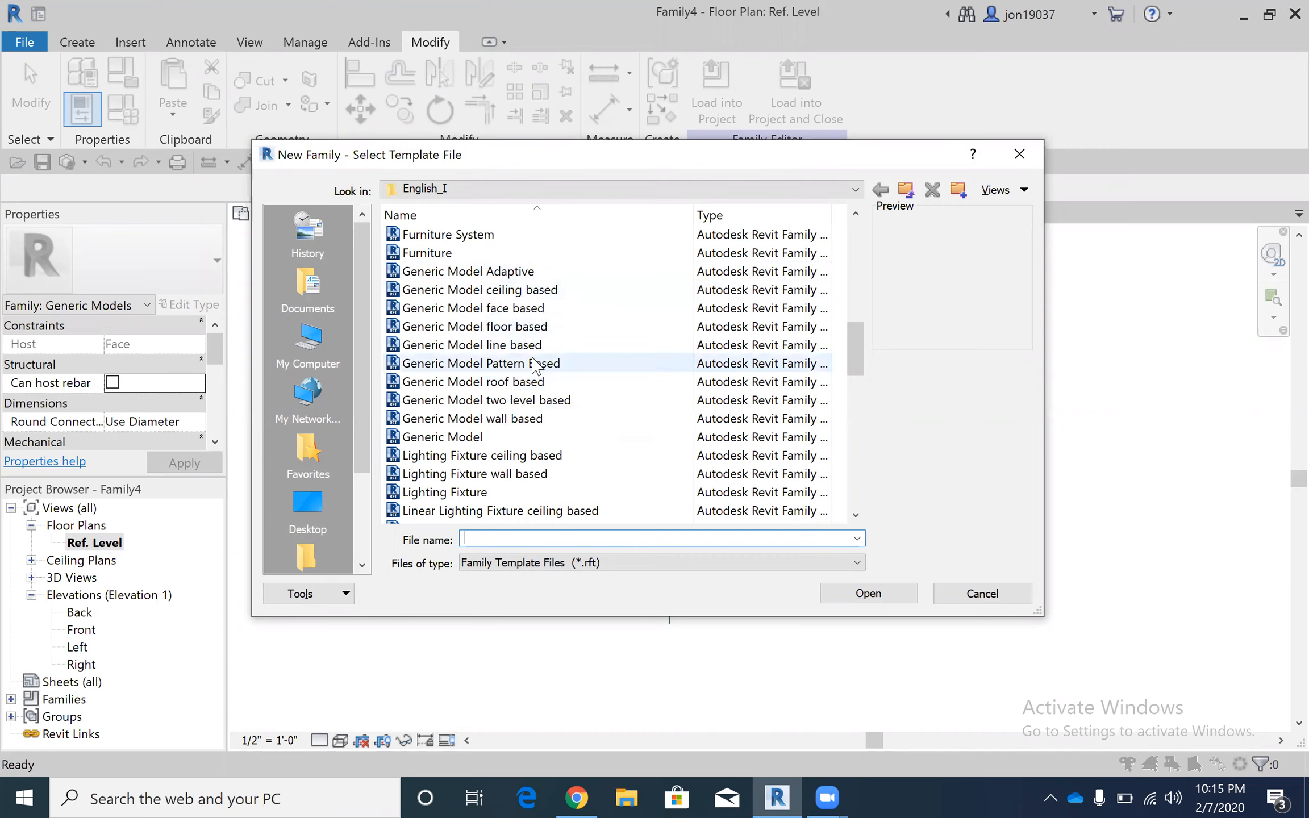
- Cancel the template selection and begin a Revolve with a 1'-0" boundary line sloping at 135°, right of the vertical centre plane
{"action": "left_click", "coordinate": [1018, 154]}
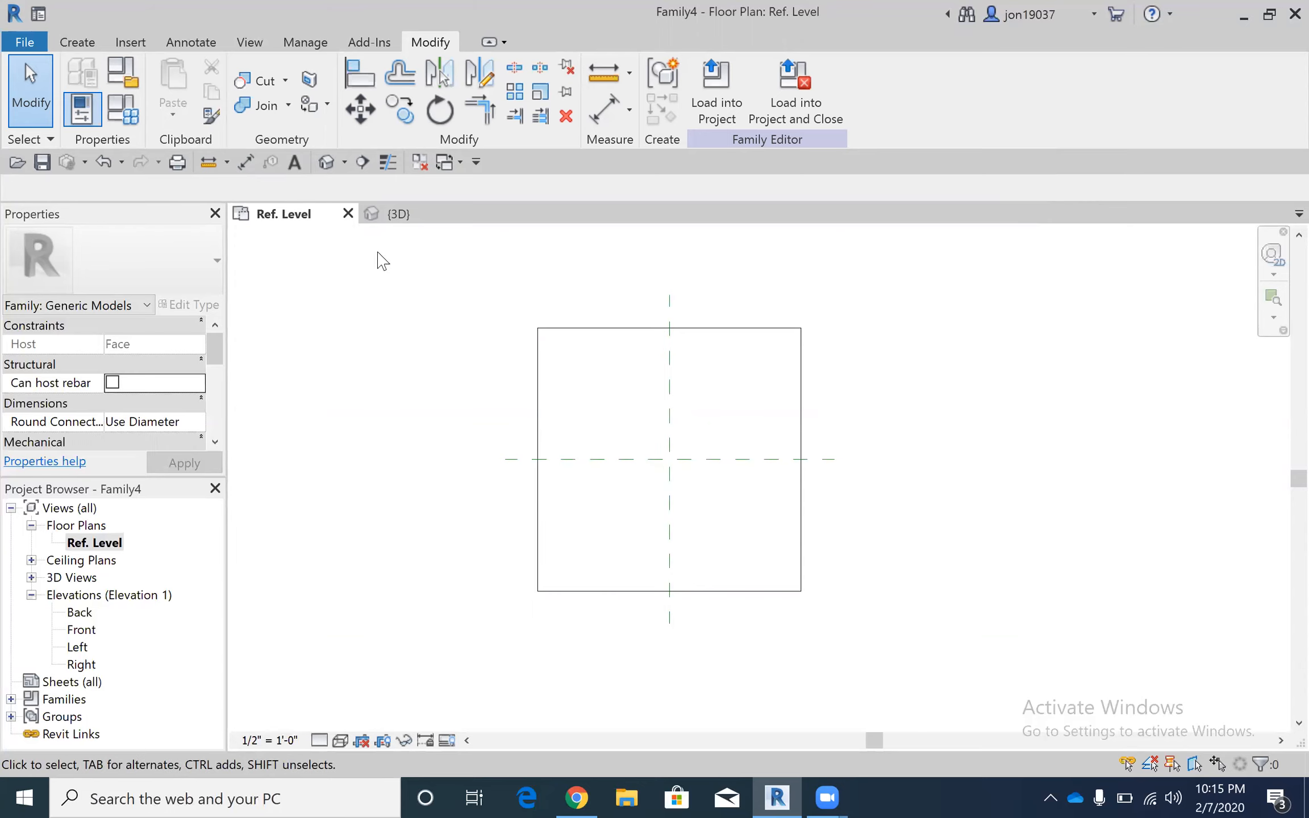
{"action": "left_click", "coordinate": [78, 43]}
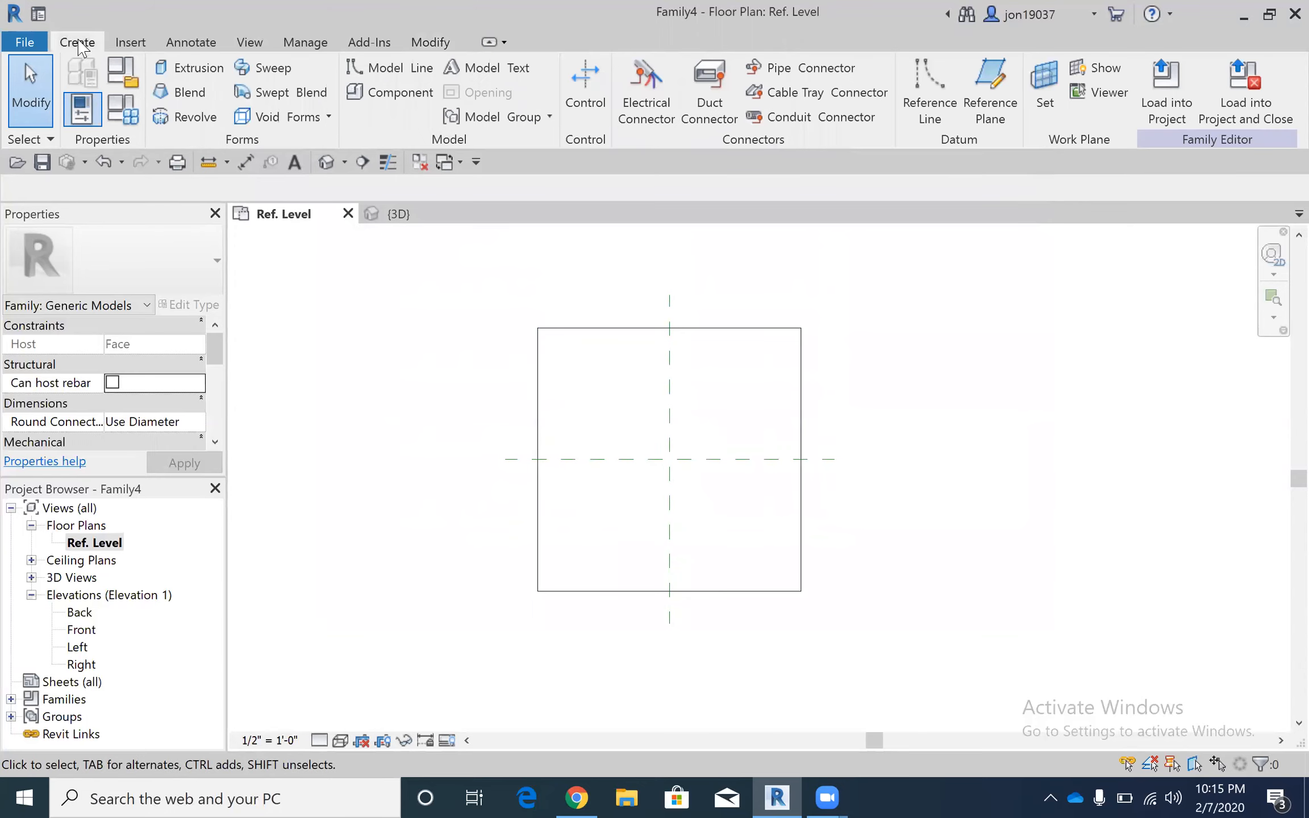
{"action": "left_click", "coordinate": [190, 117]}
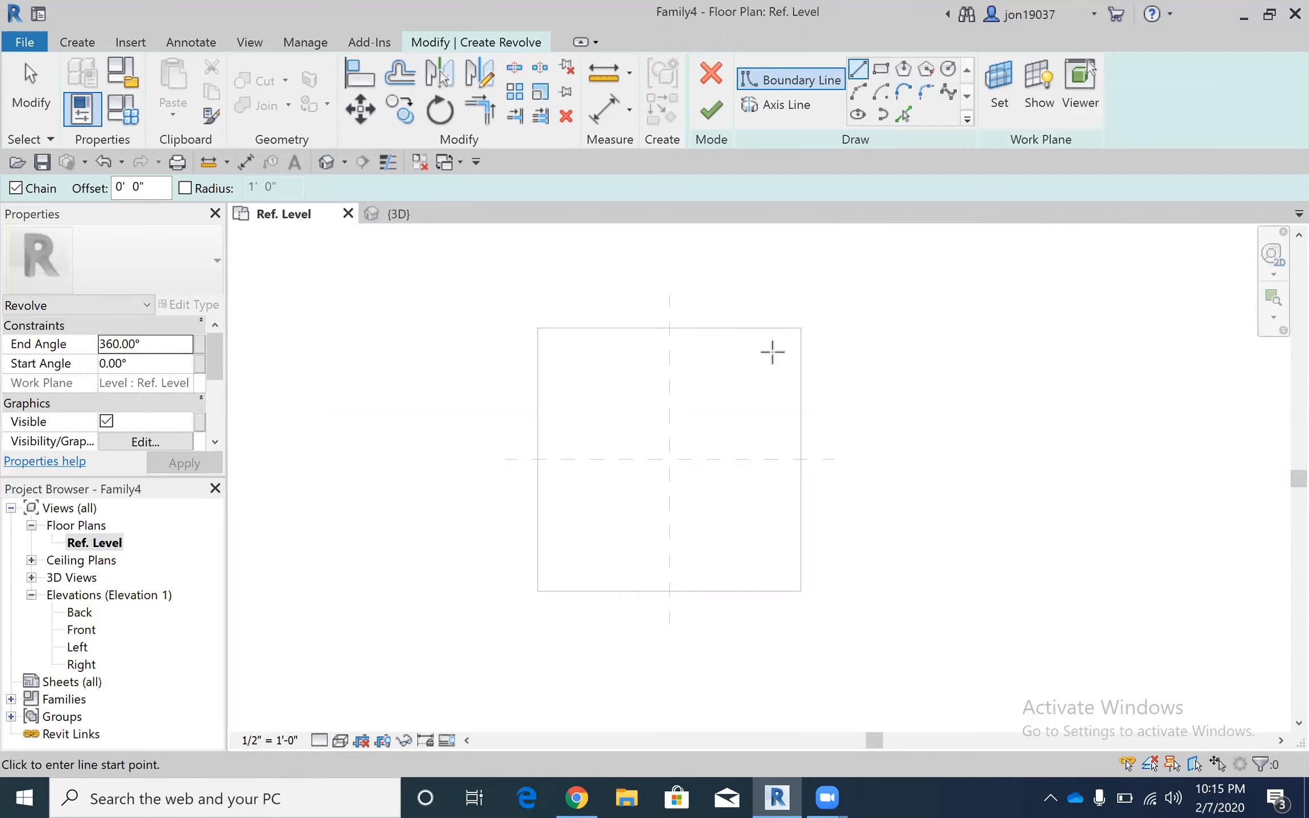
{"action": "scroll", "coordinate": [708, 404], "scroll_direction": "up", "scroll_amount": 3}
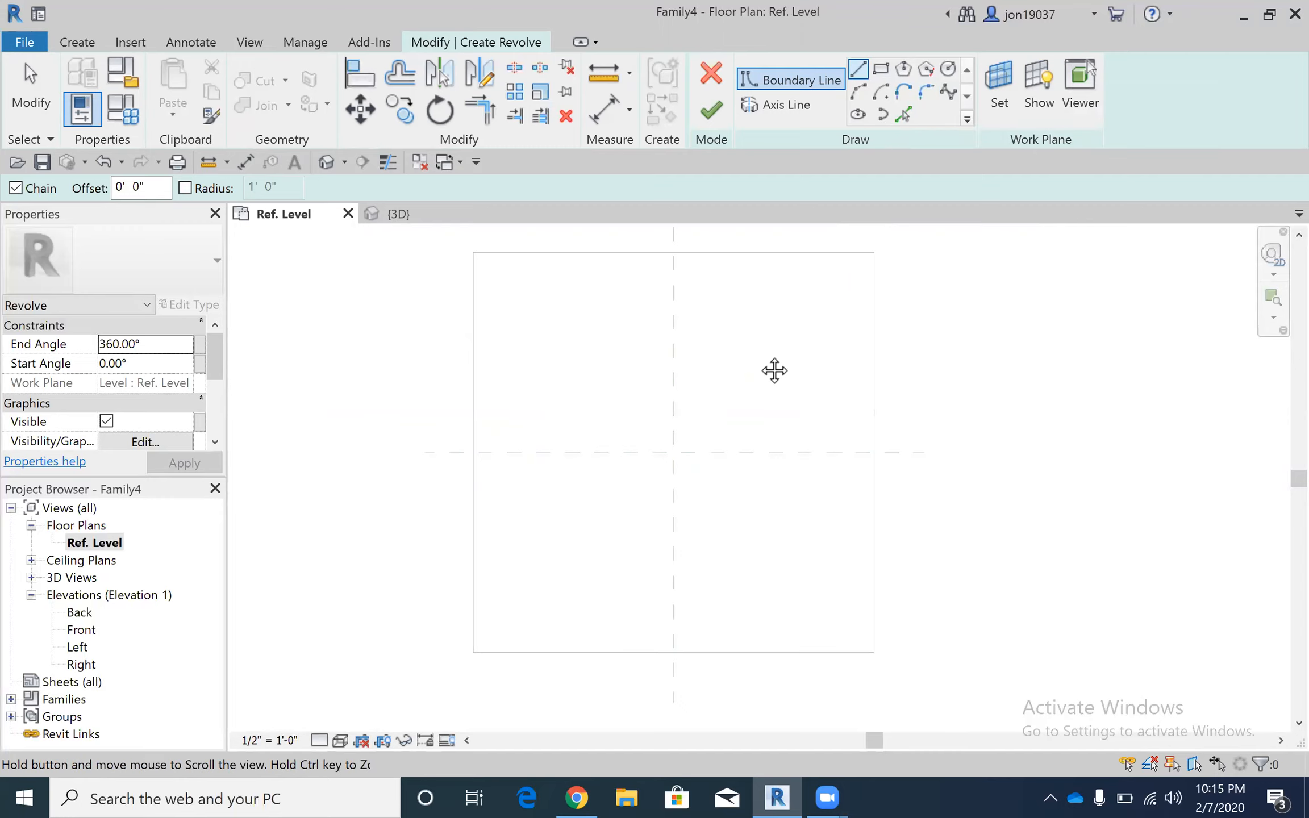
{"action": "scroll", "coordinate": [760, 352], "scroll_direction": "up", "scroll_amount": 2}
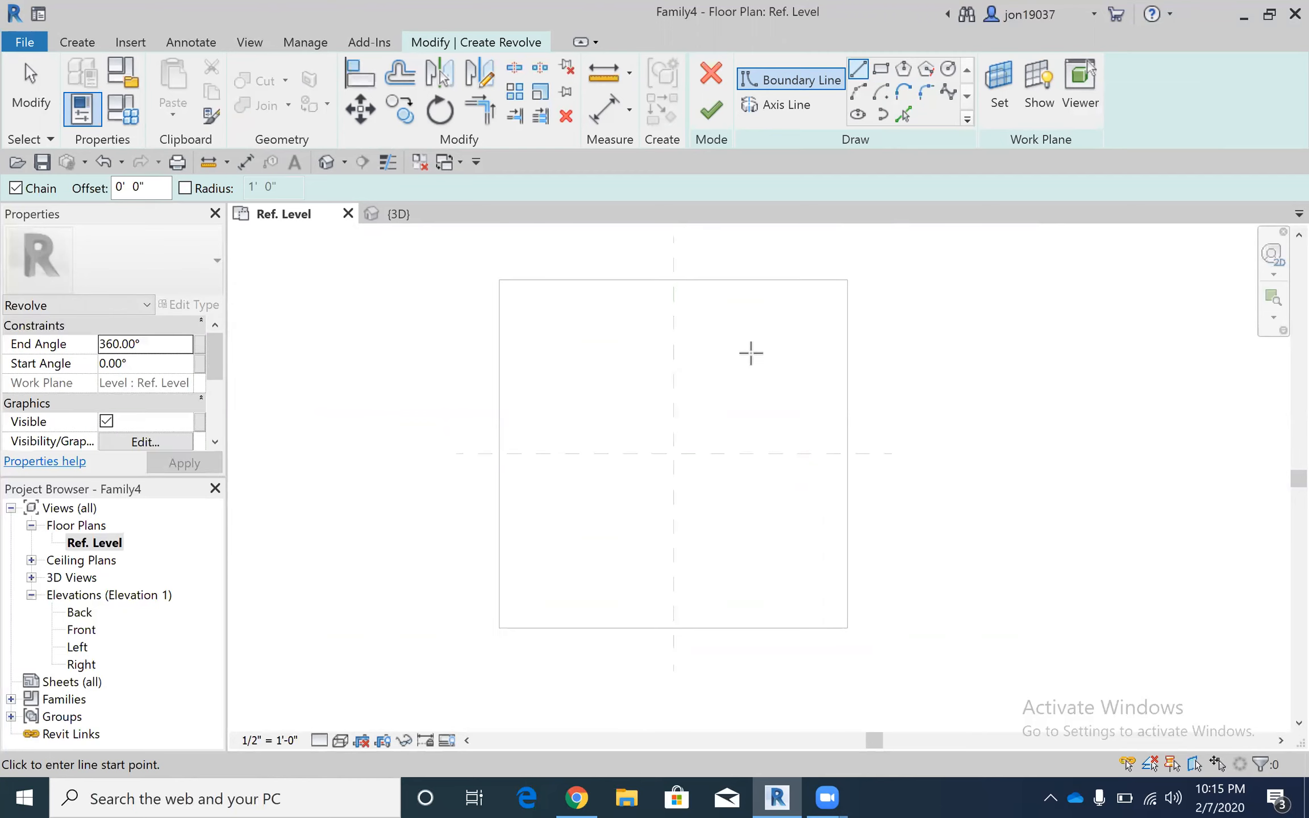
{"action": "middle_click_drag", "start_coordinate": [766, 354], "coordinate": [659, 354]}
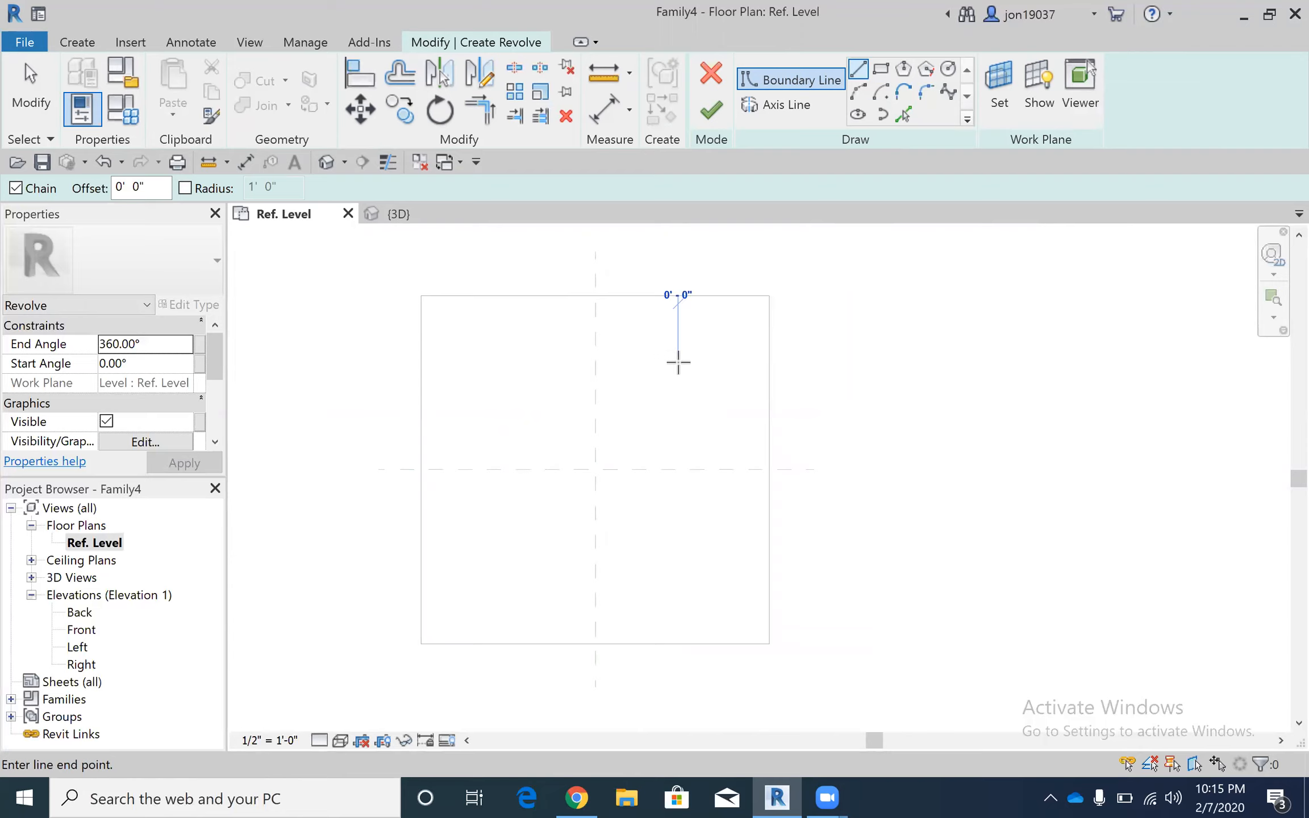
{"action": "left_click", "coordinate": [677, 362]}
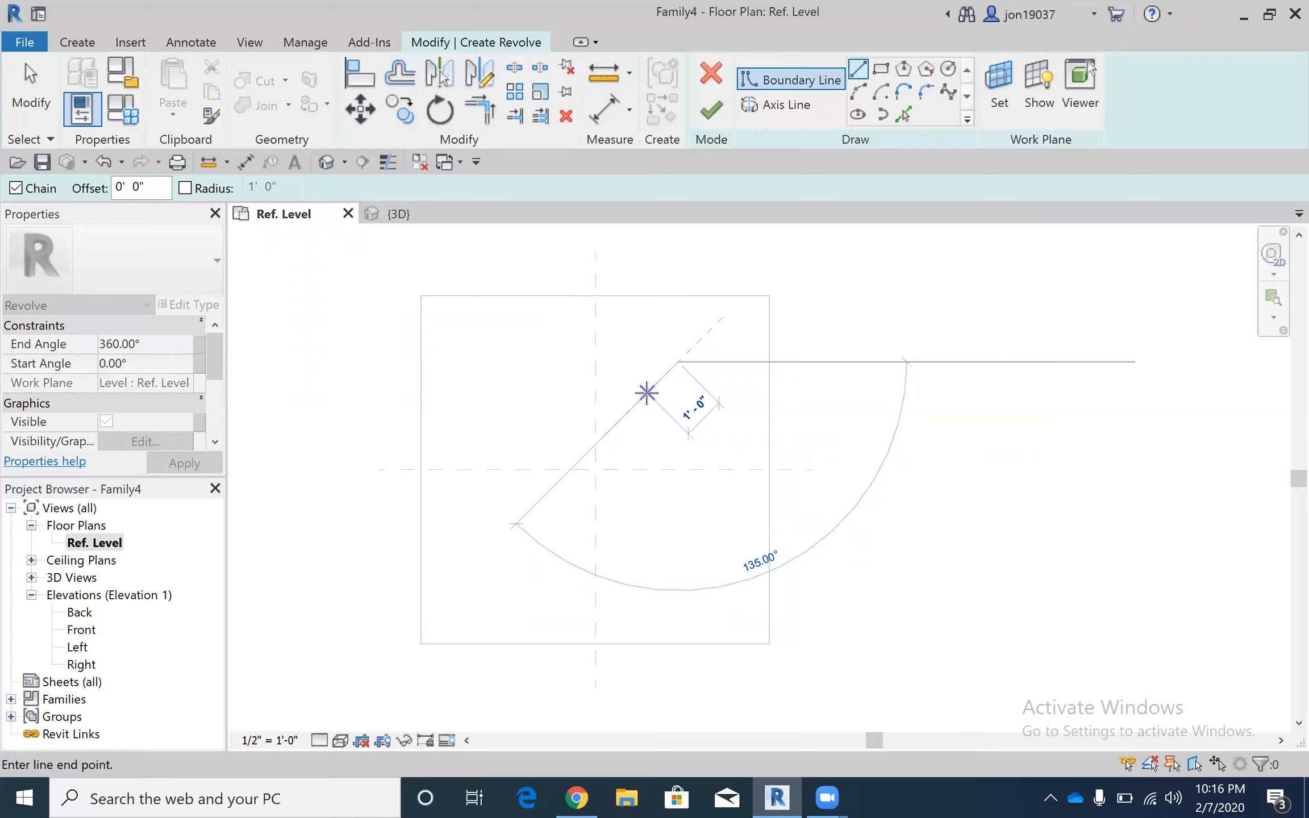
{"action": "left_click", "coordinate": [647, 392]}
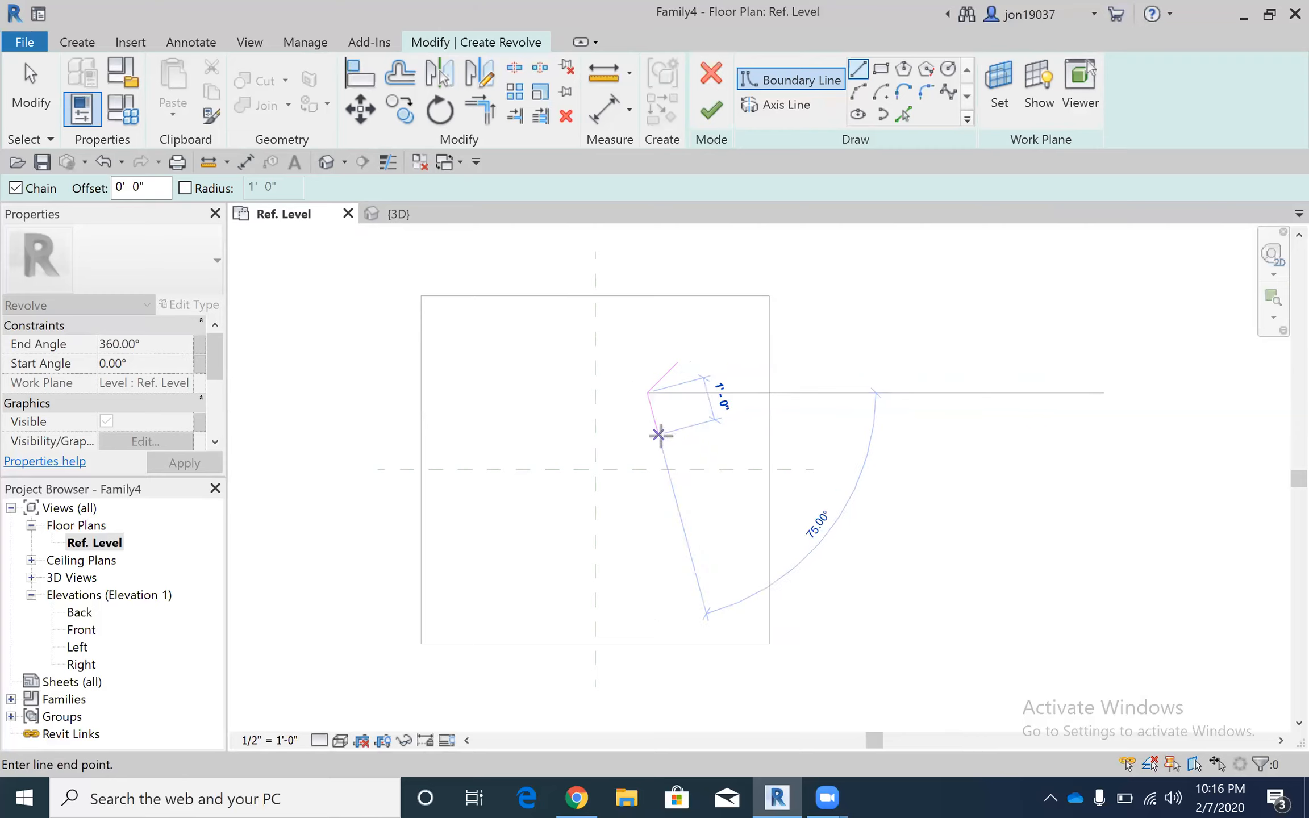
{"action": "key", "text": "Escape"}
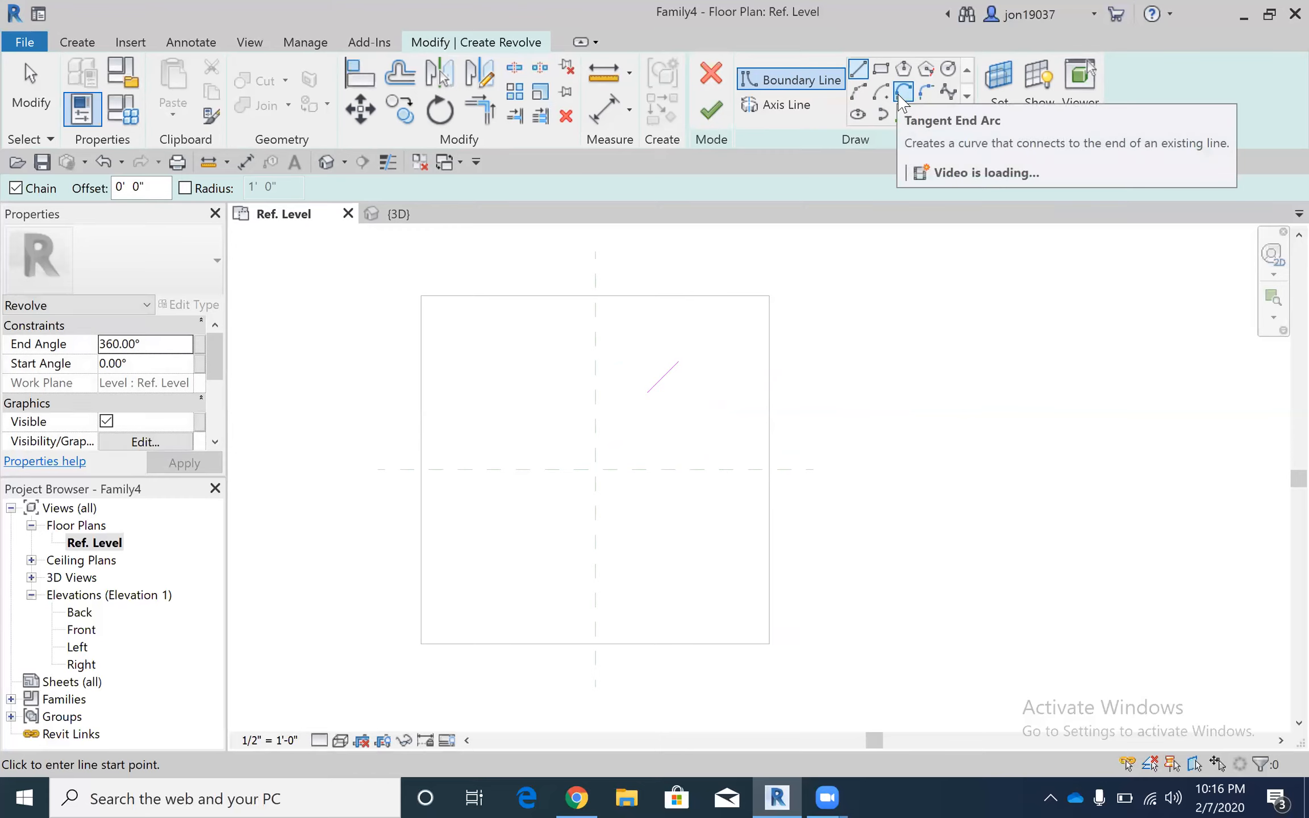
- Add a tangent end arc from the lower end of the slanted line, curving down to just above the horizontal reference plane
{"action": "left_click", "coordinate": [900, 97]}
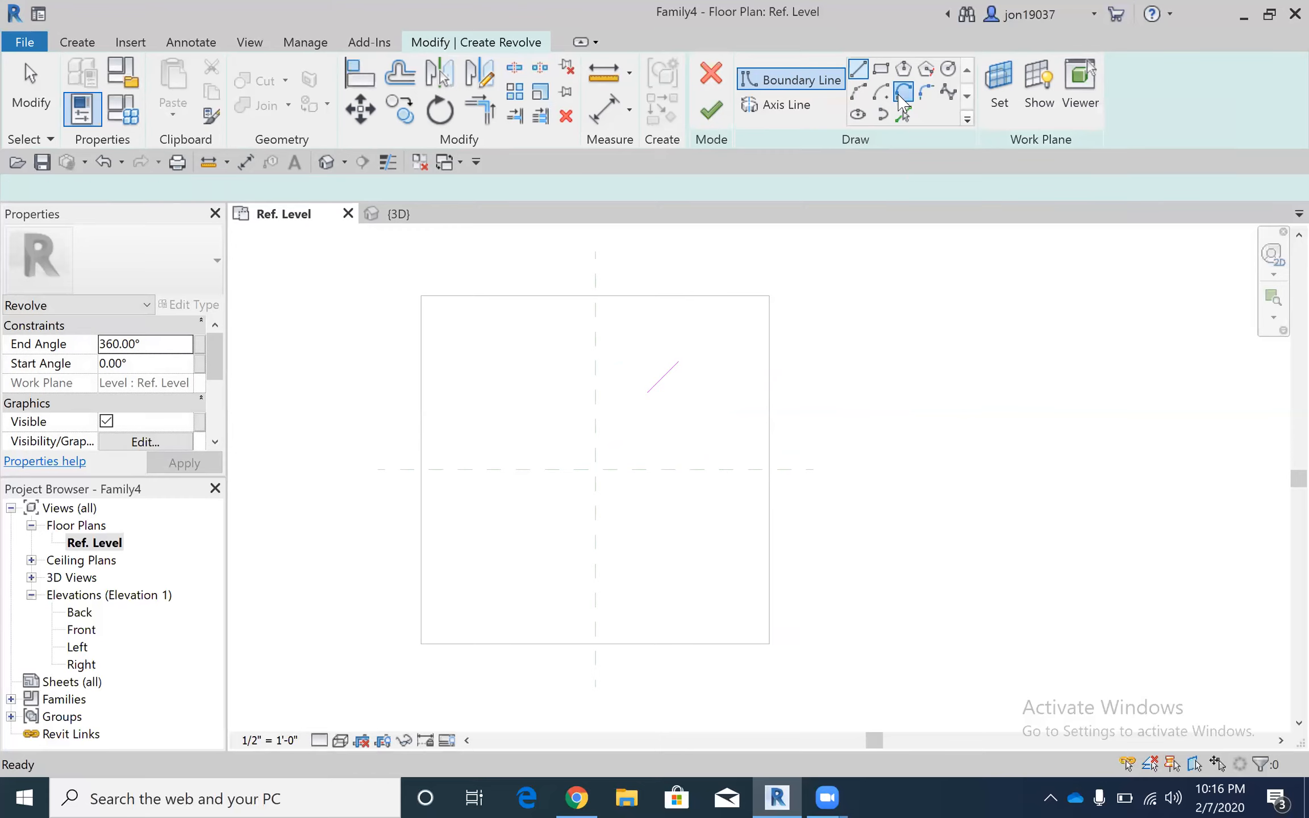
{"action": "left_click", "coordinate": [647, 393]}
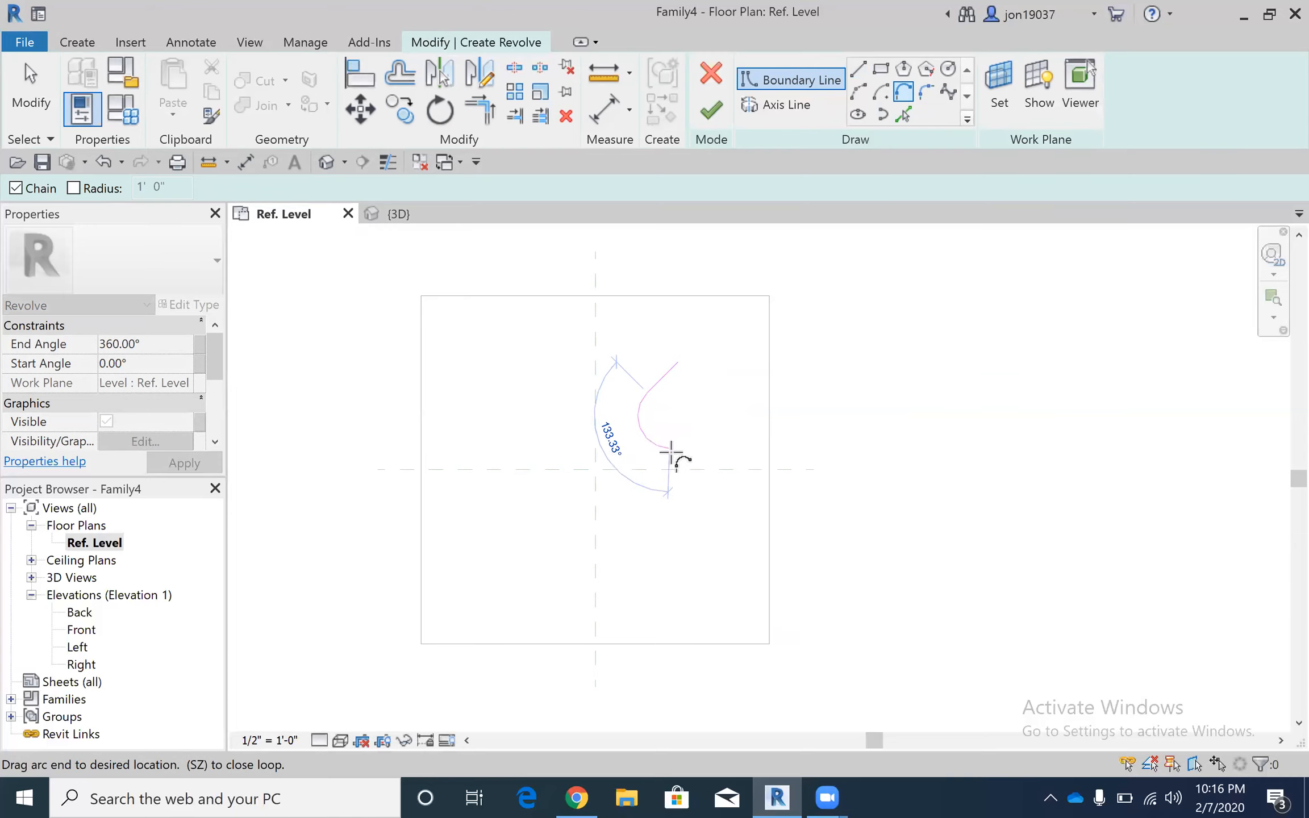
{"action": "left_click", "coordinate": [648, 580]}
{"action": "key", "text": "ctrl+z"}
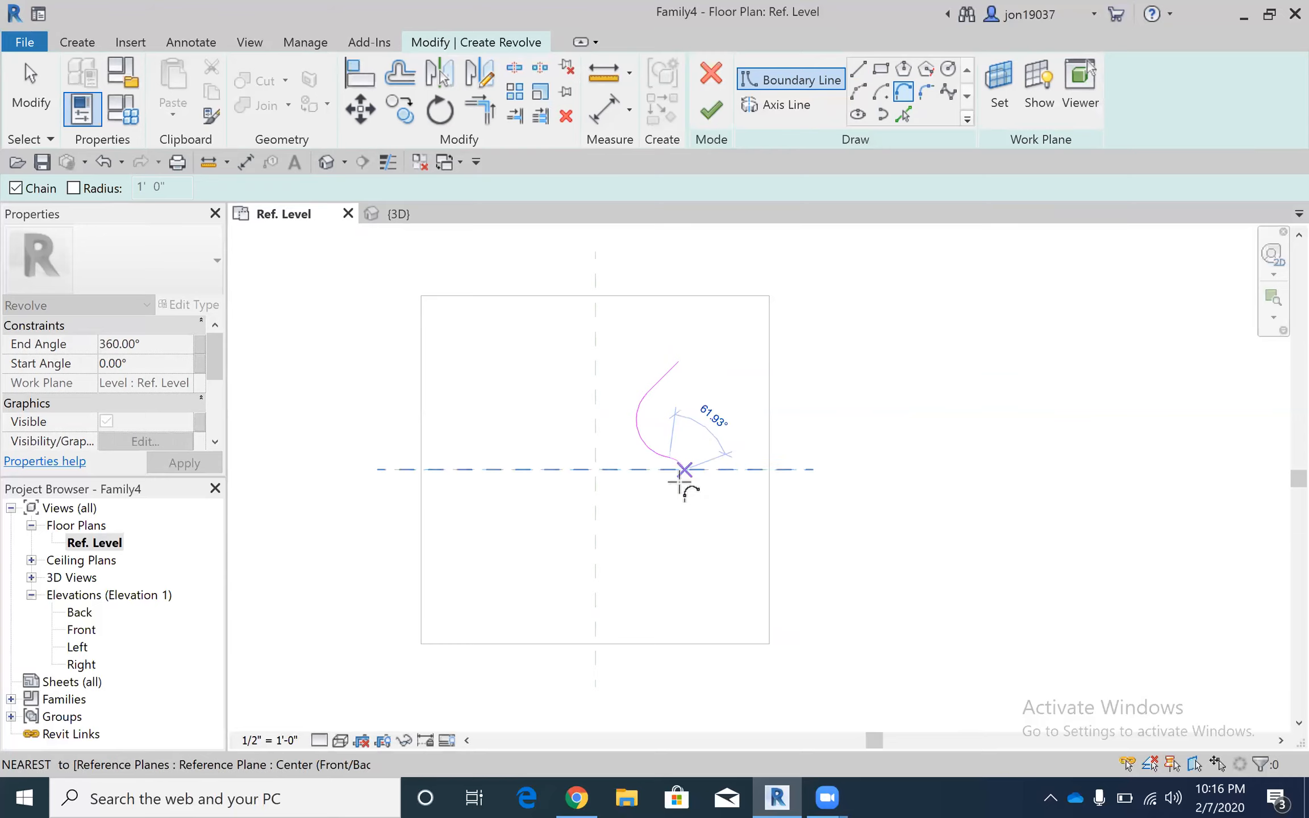
{"action": "left_click", "coordinate": [668, 470]}
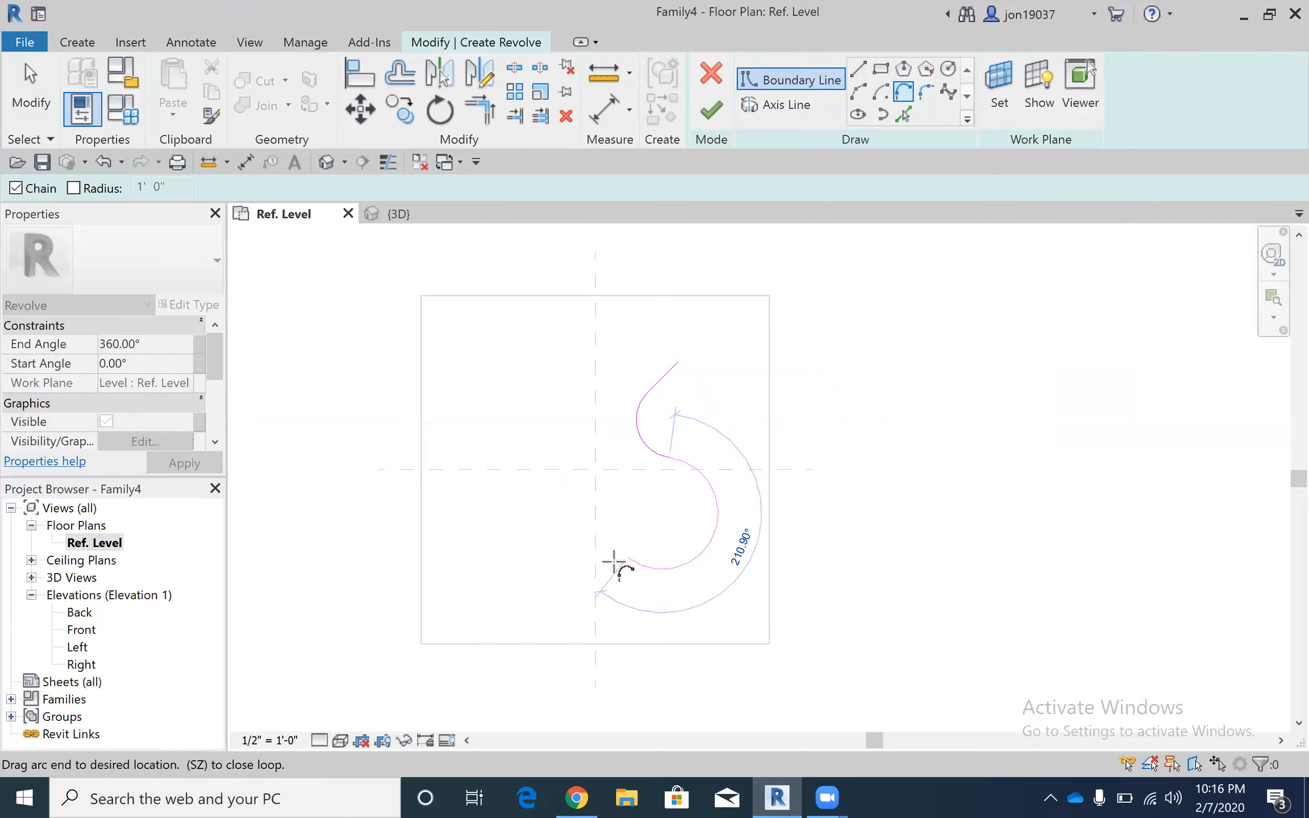
{"action": "key", "text": "ctrl+z"}
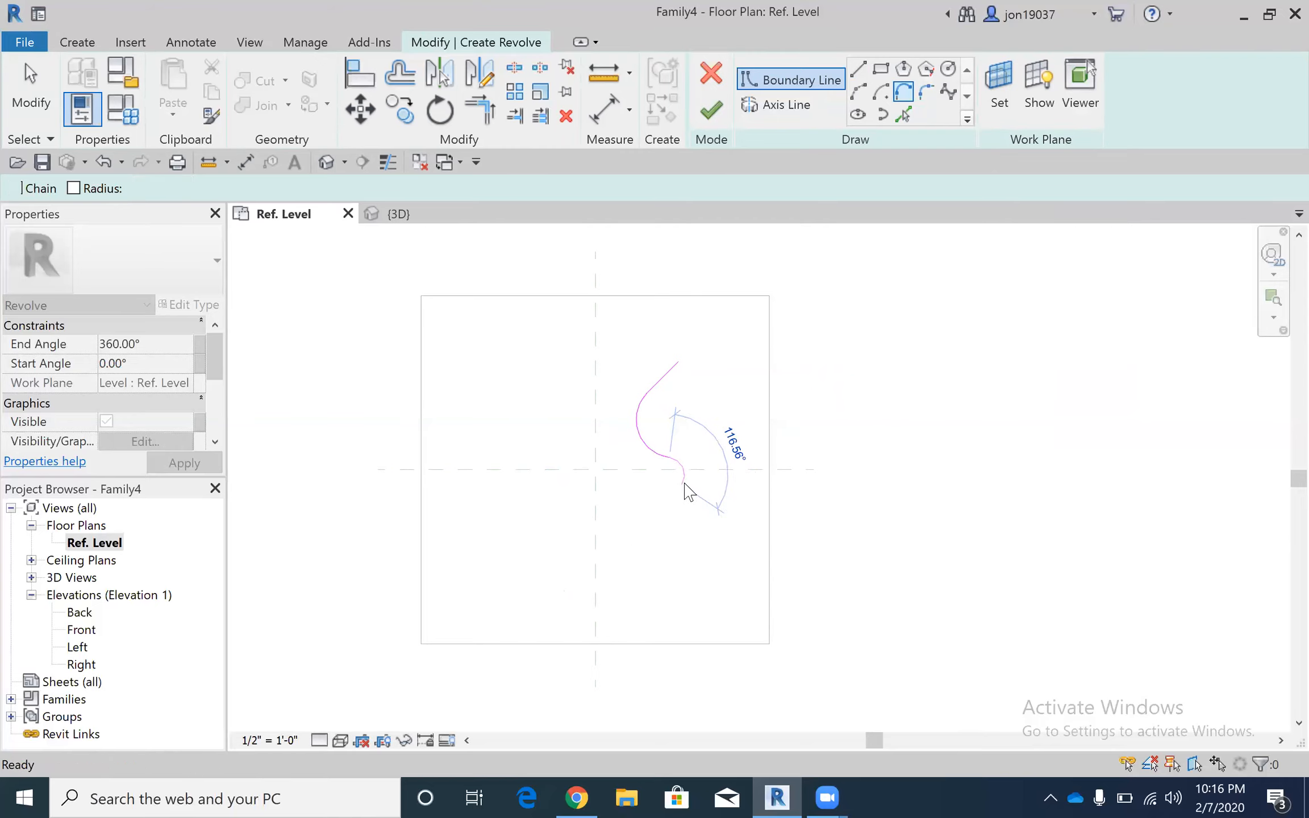
{"action": "left_click", "coordinate": [903, 91]}
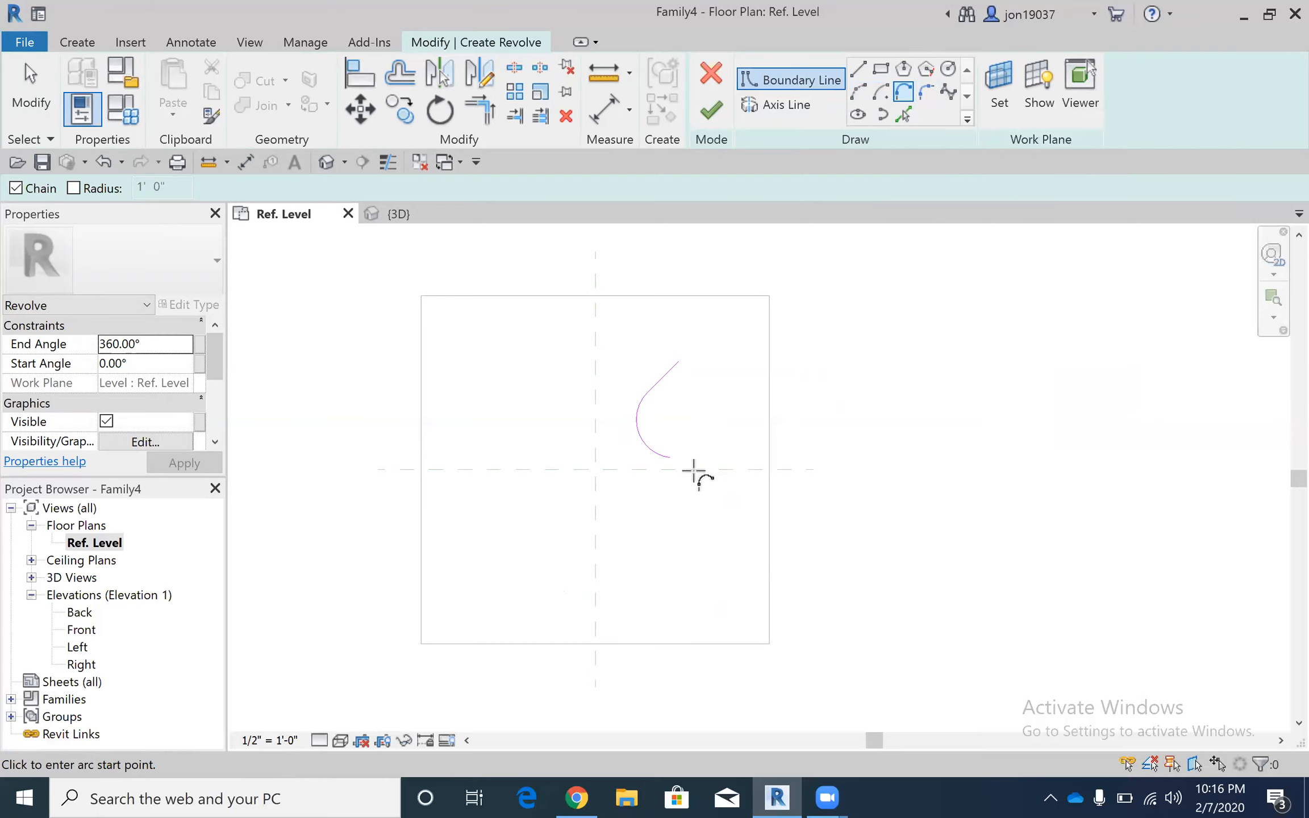
{"action": "left_click", "coordinate": [676, 461]}
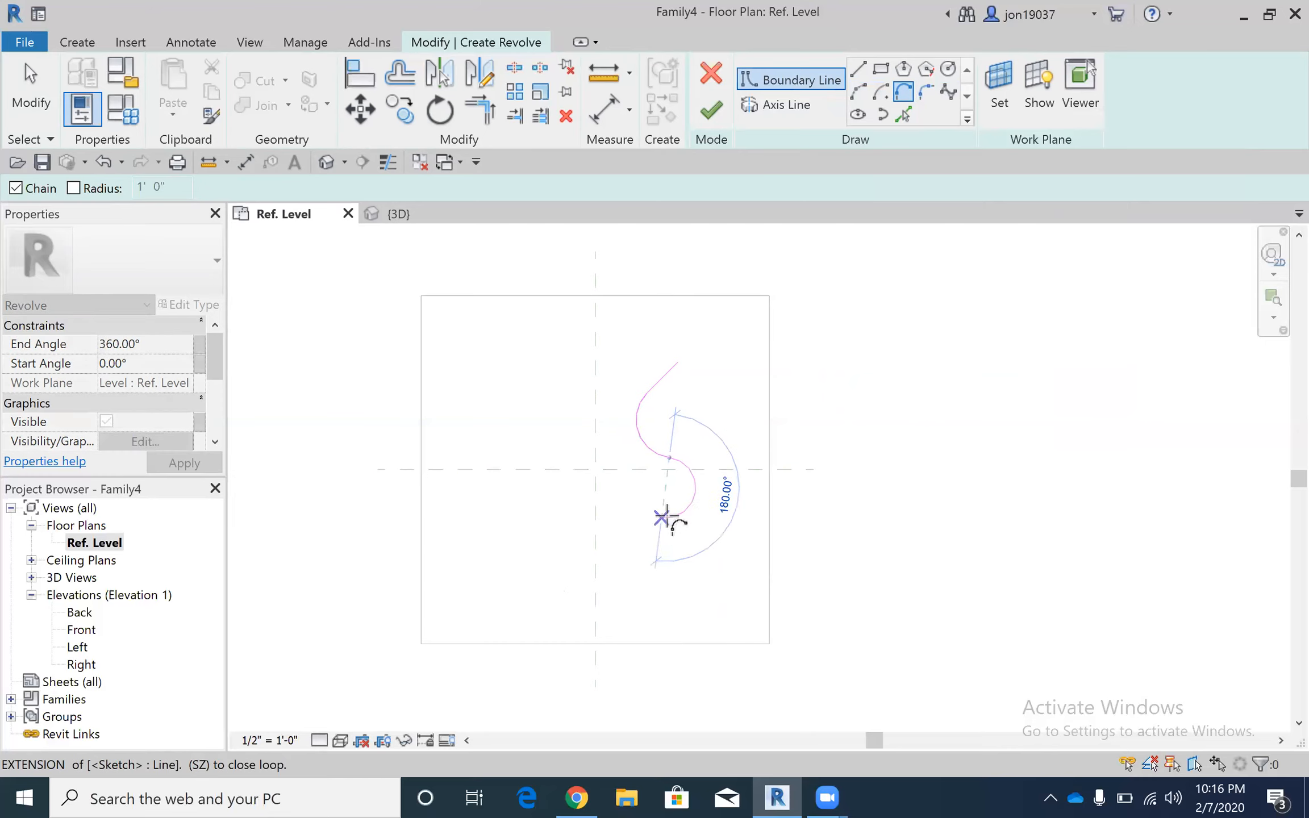
{"action": "key", "text": "Escape"}
{"action": "key", "text": "Escape"}
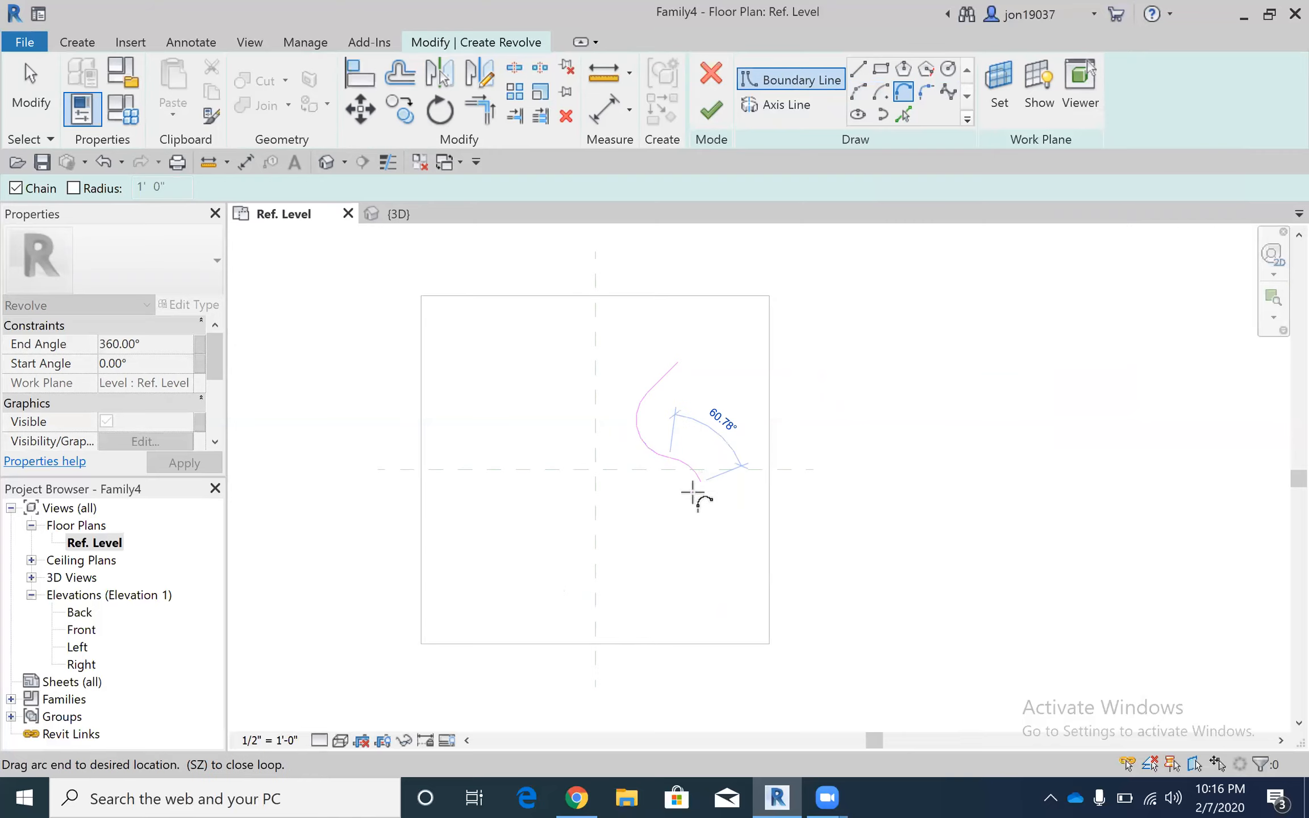
{"action": "left_click", "coordinate": [669, 457]}
{"action": "key", "text": "Escape"}
{"action": "key", "text": "Escape"}
{"action": "key", "text": "Escape"}
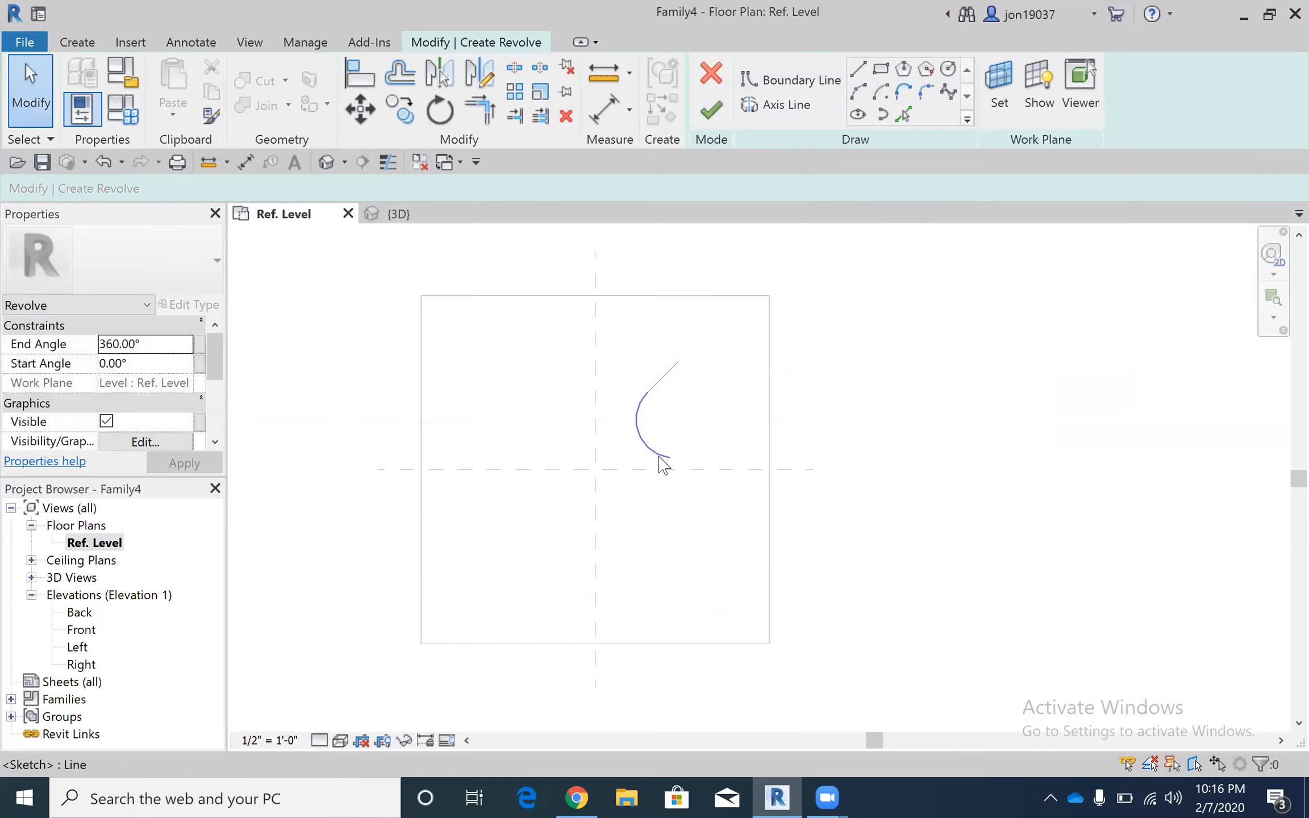
- Shorten the neck arc to about 101° and continue from its end with a large tangent end arc forming the vase's body
{"action": "left_click", "coordinate": [665, 458]}
{"action": "left_click_drag", "start_coordinate": [668, 458], "coordinate": [653, 453]}
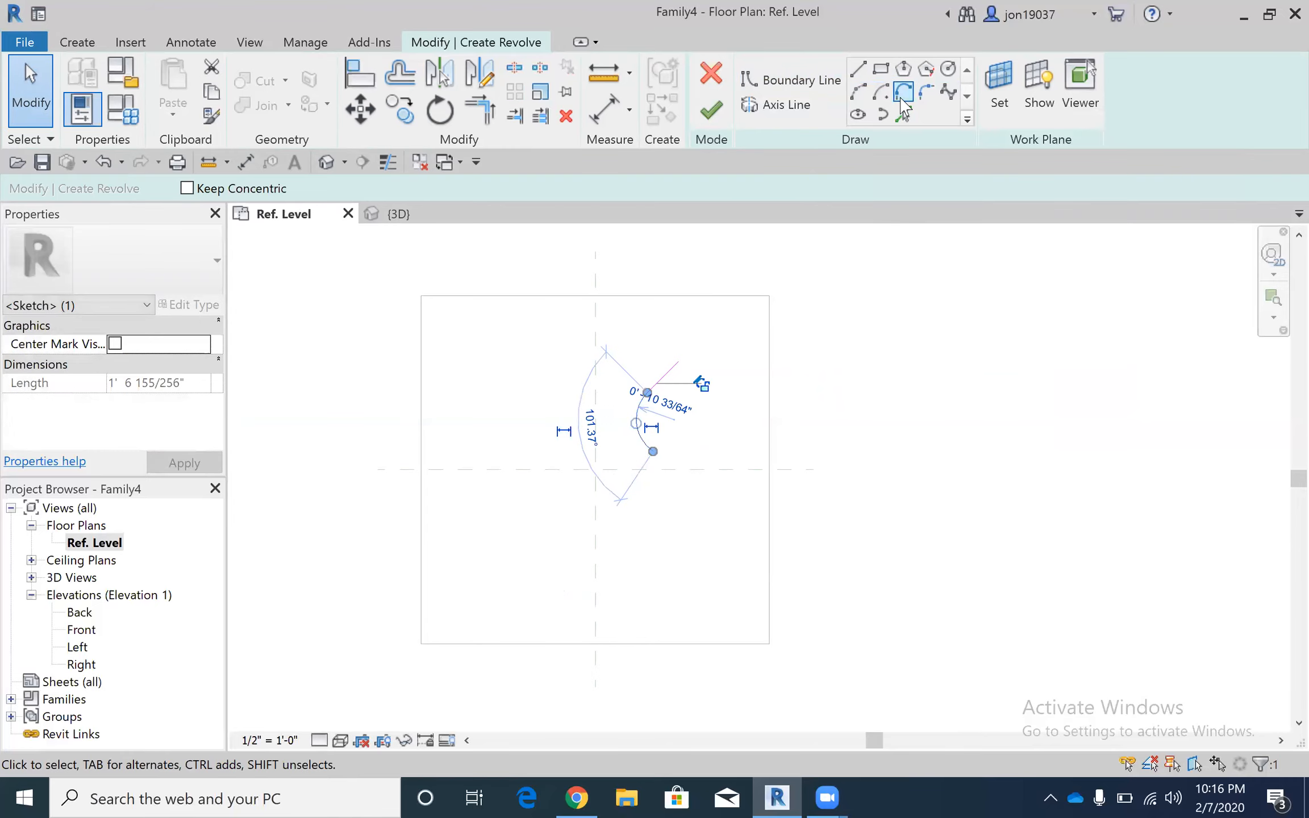
{"action": "left_click", "coordinate": [901, 101]}
{"action": "left_click", "coordinate": [658, 453]}
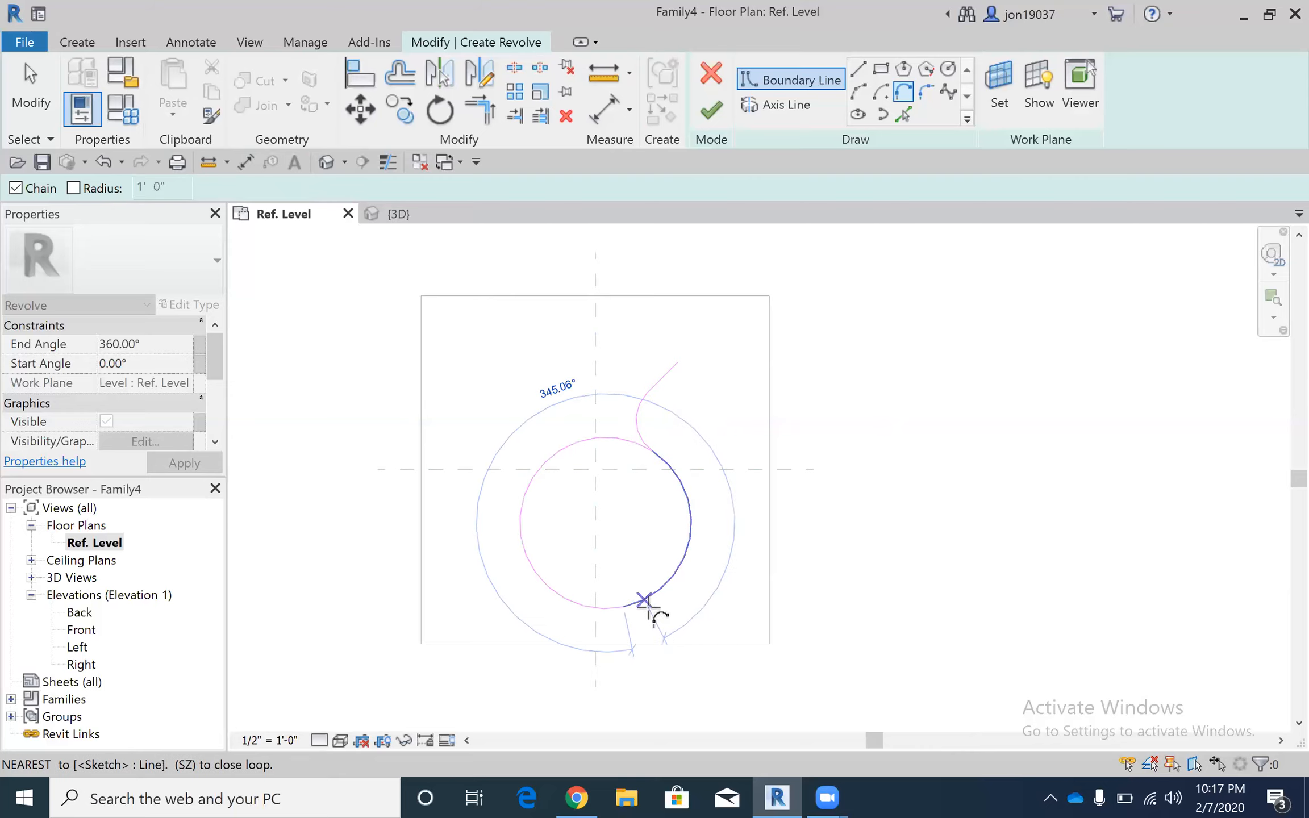
{"action": "key", "text": "Escape"}
{"action": "key", "text": "Escape"}
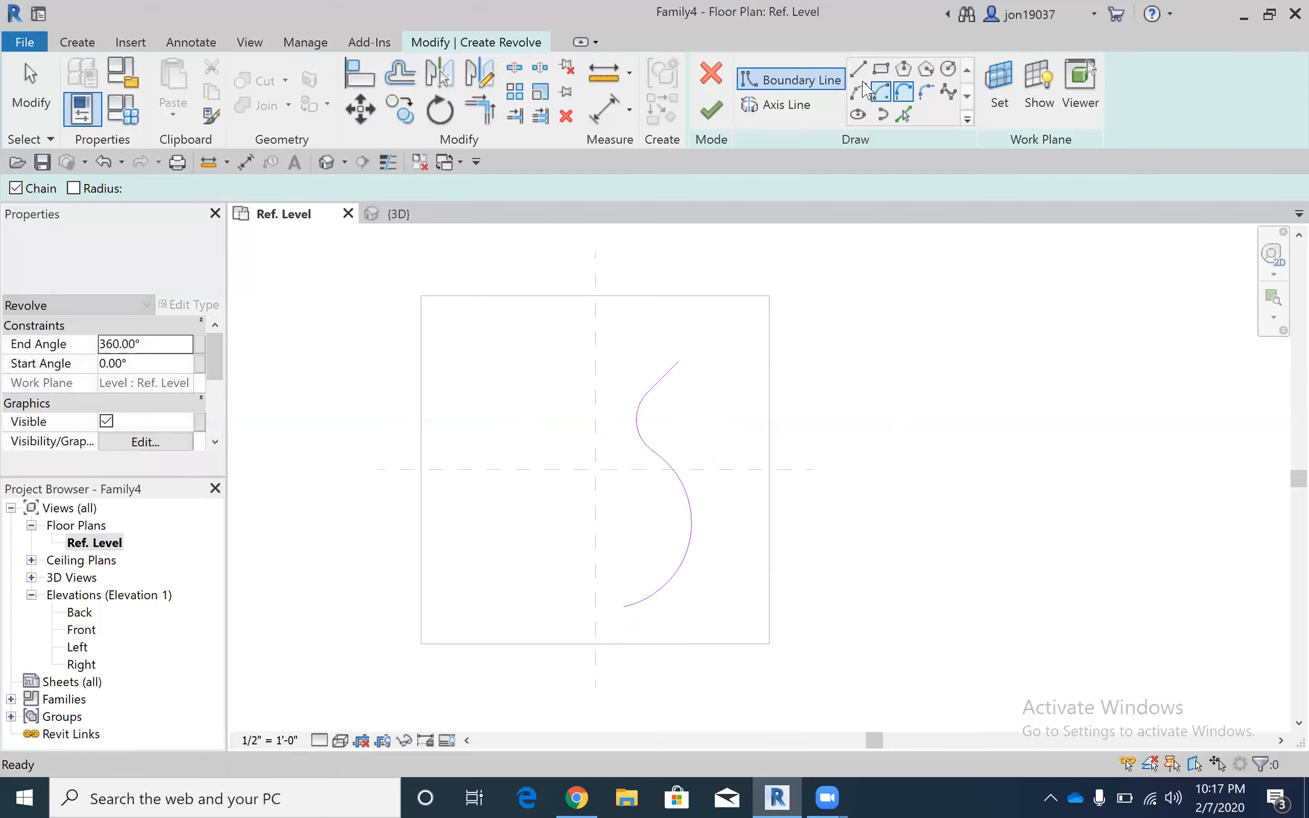
- Draw a horizontal boundary line from the lower end of the body arc to the vertical centre reference plane
{"action": "left_click", "coordinate": [856, 67]}
{"action": "scroll", "coordinate": [647, 631], "scroll_direction": "up", "scroll_amount": 4}
{"action": "left_click", "coordinate": [574, 550]}
{"action": "left_click", "coordinate": [492, 551]}
{"action": "scroll", "coordinate": [574, 537], "scroll_direction": "down", "scroll_amount": 2}
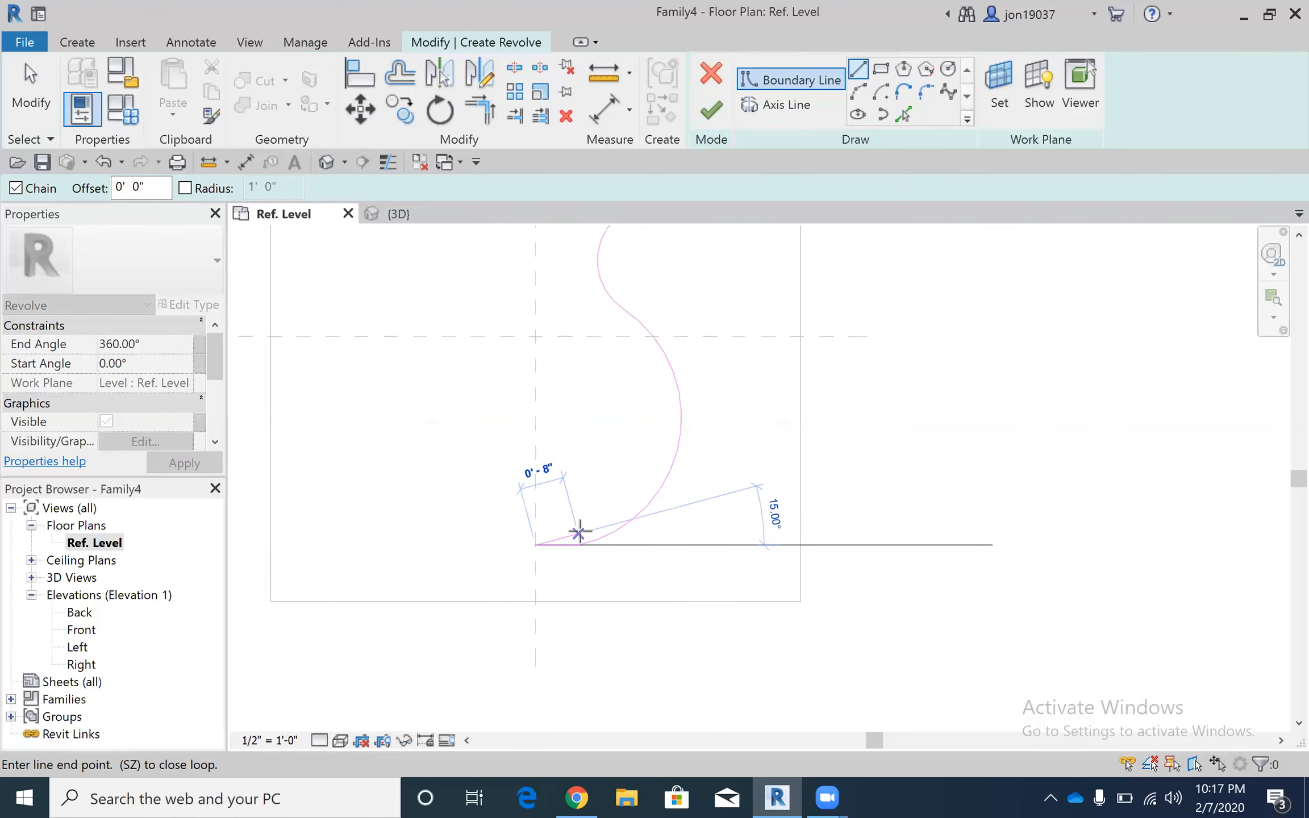
{"action": "key", "text": "Escape"}
{"action": "key", "text": "Escape"}
- Offset all segments of the profile outward by 1/4" with Pick Lines to form the vase's wall thickness
{"action": "scroll", "coordinate": [665, 517], "scroll_direction": "down", "scroll_amount": 2}
{"action": "middle_click_drag", "start_coordinate": [665, 517], "coordinate": [640, 568]}
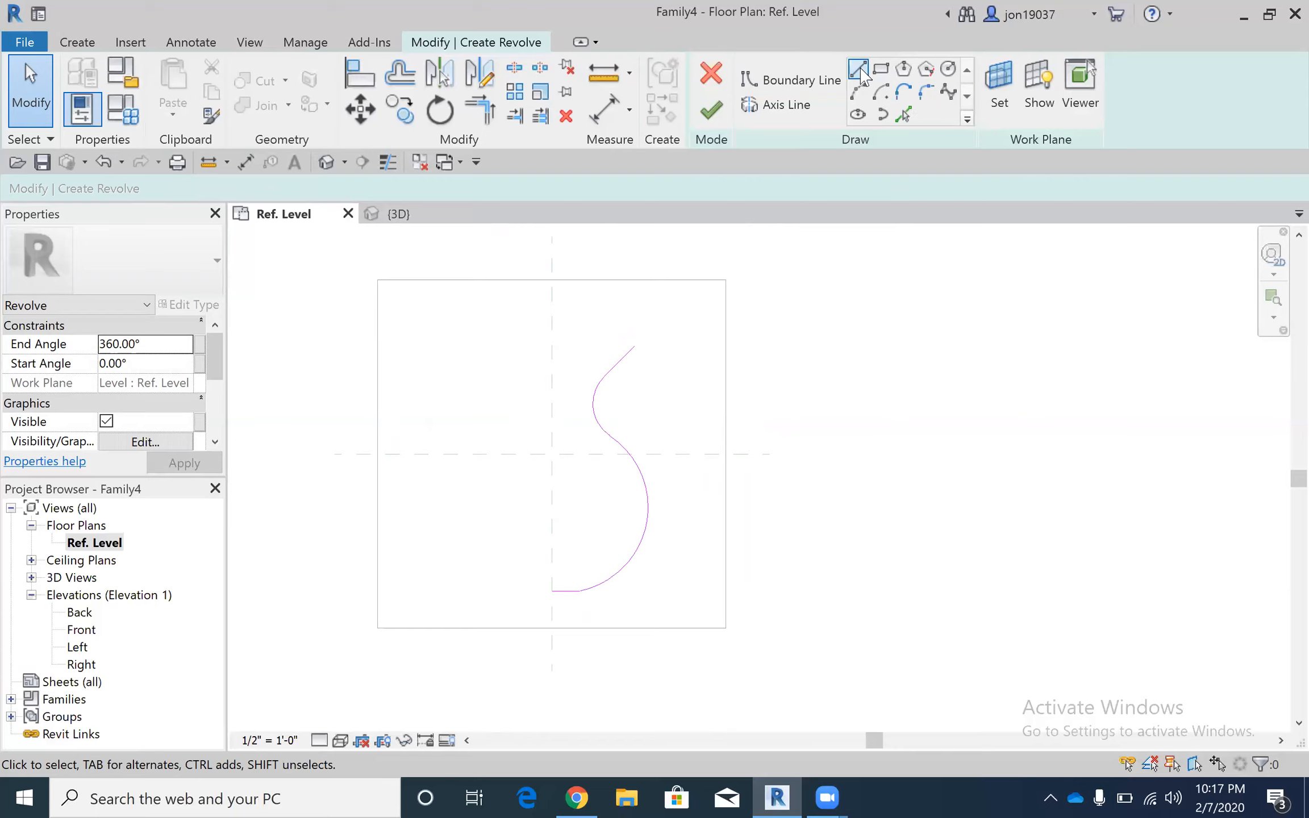
{"action": "left_click", "coordinate": [903, 116]}
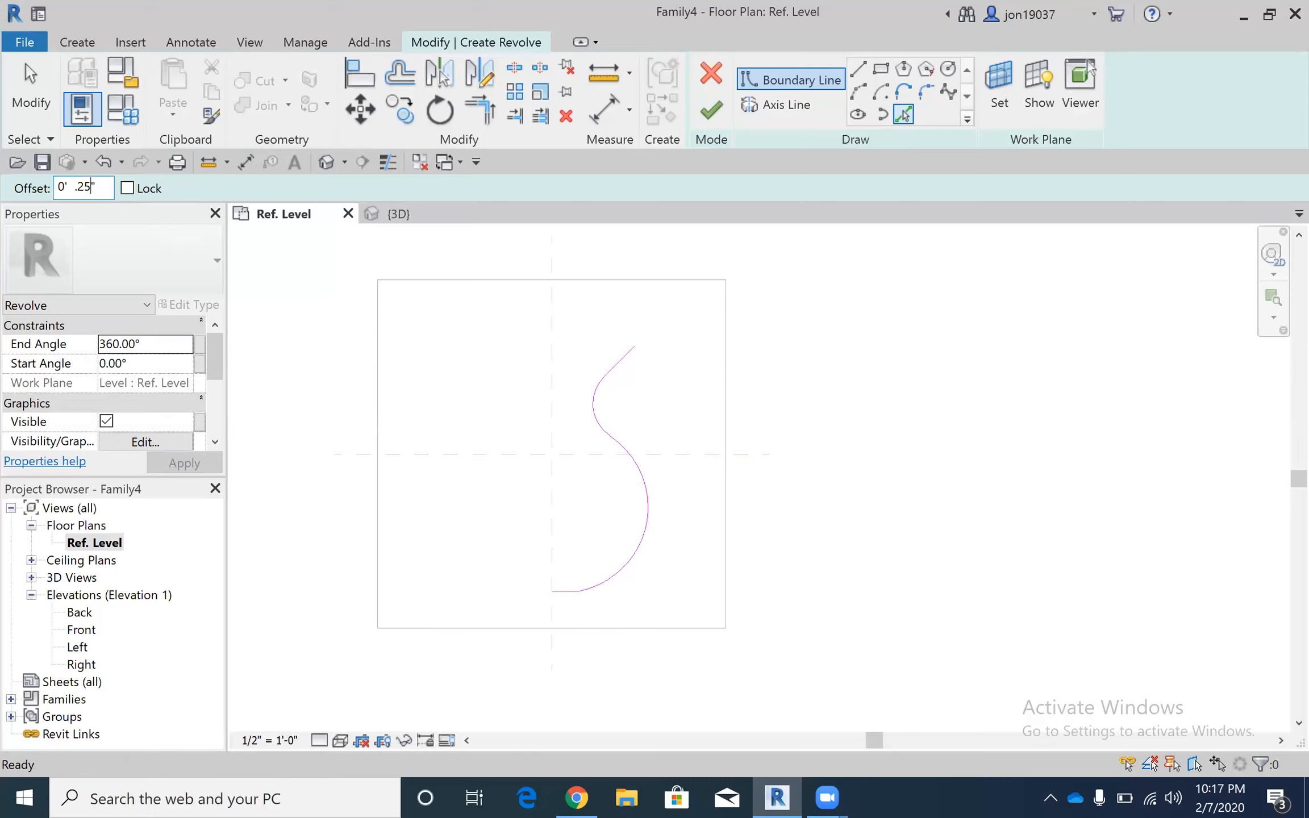
{"action": "scroll", "coordinate": [636, 366], "scroll_direction": "up", "scroll_amount": 4}
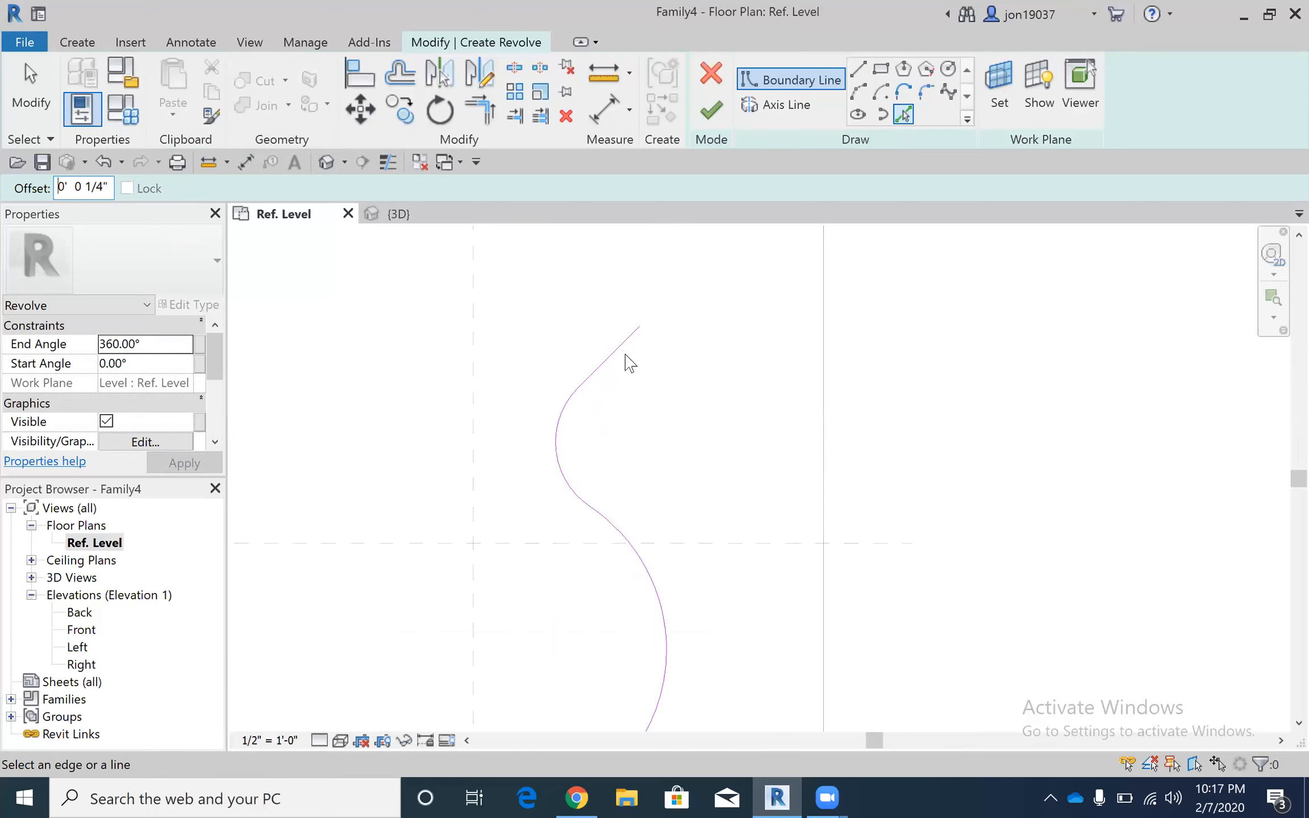
{"action": "left_click", "coordinate": [514, 457]}
{"action": "middle_click_drag", "start_coordinate": [621, 561], "coordinate": [537, 275]}
{"action": "left_click", "coordinate": [543, 395]}
{"action": "scroll", "coordinate": [591, 375], "scroll_direction": "up", "scroll_amount": 1}
{"action": "middle_click_drag", "start_coordinate": [599, 370], "coordinate": [734, 300]}
{"action": "middle_click_drag", "start_coordinate": [531, 602], "coordinate": [604, 561]}
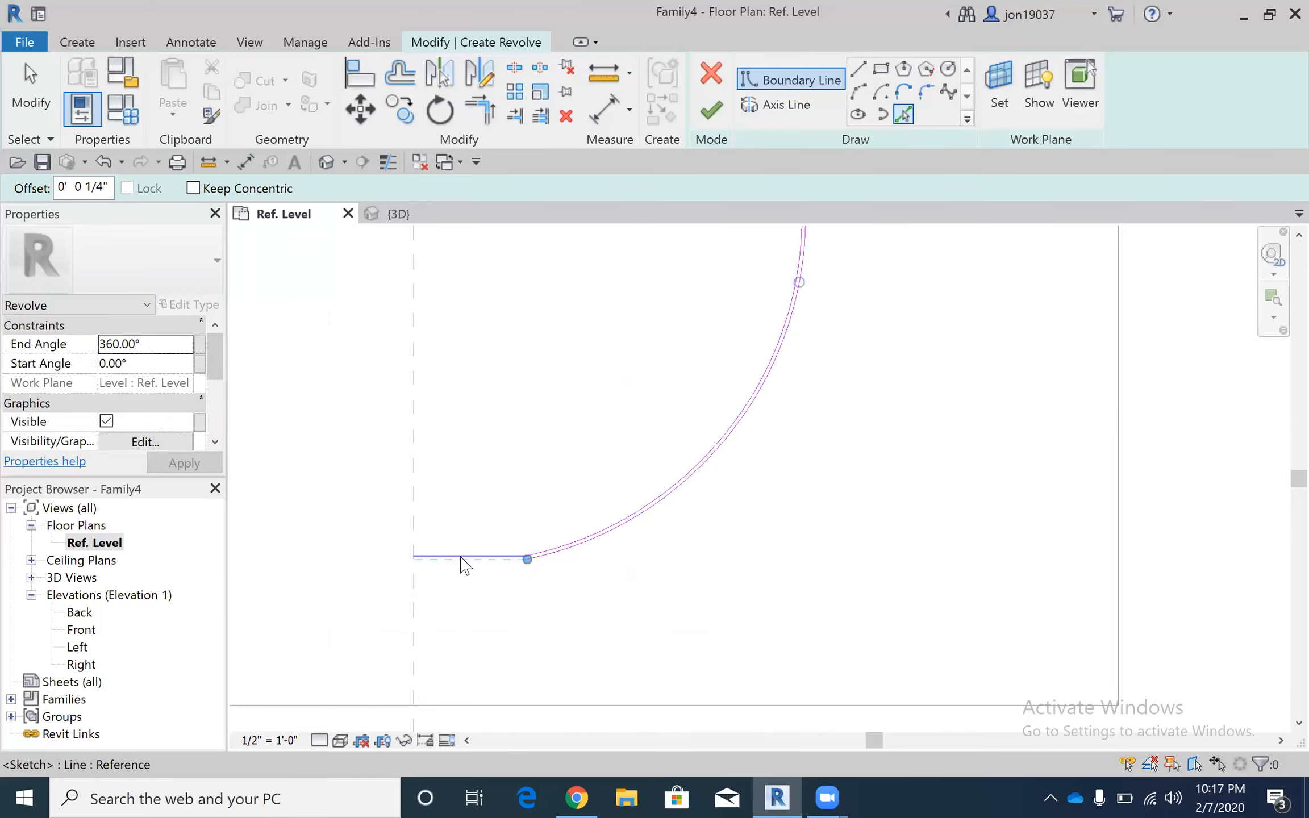
{"action": "left_click", "coordinate": [464, 562]}
- Draw a short vertical line about 1/4" long across the open ends of the two bottom lines near the centre plane
{"action": "left_click", "coordinate": [859, 70]}
{"action": "scroll", "coordinate": [416, 554], "scroll_direction": "up", "scroll_amount": 5}
{"action": "left_click", "coordinate": [431, 557]}
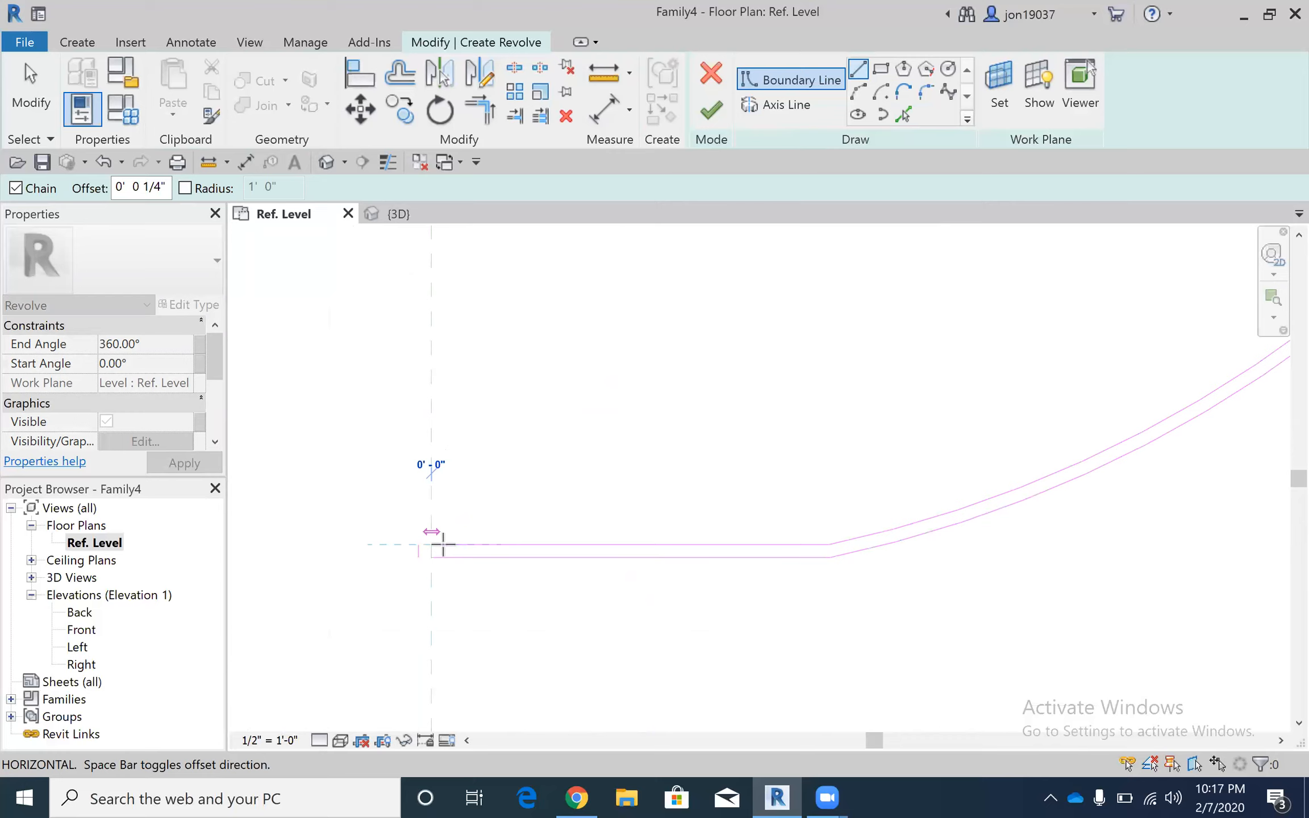
{"action": "left_click", "coordinate": [434, 545]}
{"action": "key", "text": "Escape"}
- Close the upper end of the profile with a short line between the ends of the two slanted rim lines
{"action": "scroll", "coordinate": [491, 549], "scroll_direction": "down", "scroll_amount": 4}
{"action": "scroll", "coordinate": [633, 394], "scroll_direction": "down", "scroll_amount": 2}
{"action": "middle_click_drag", "start_coordinate": [632, 394], "coordinate": [605, 544]}
{"action": "middle_click_drag", "start_coordinate": [701, 306], "coordinate": [667, 422]}
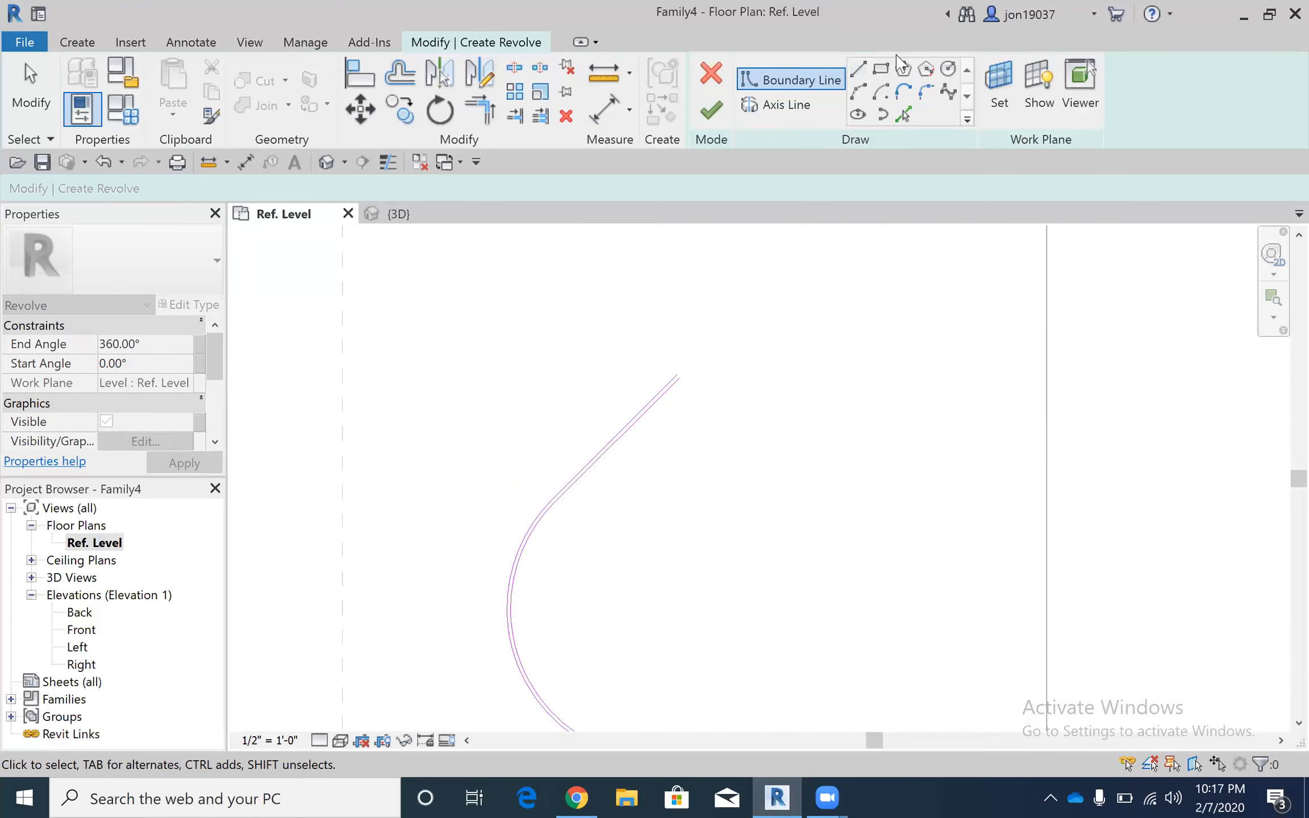
{"action": "key", "text": "l"}
{"action": "key", "text": "i"}
{"action": "scroll", "coordinate": [690, 359], "scroll_direction": "up", "scroll_amount": 3}
{"action": "scroll", "coordinate": [701, 394], "scroll_direction": "up", "scroll_amount": 3}
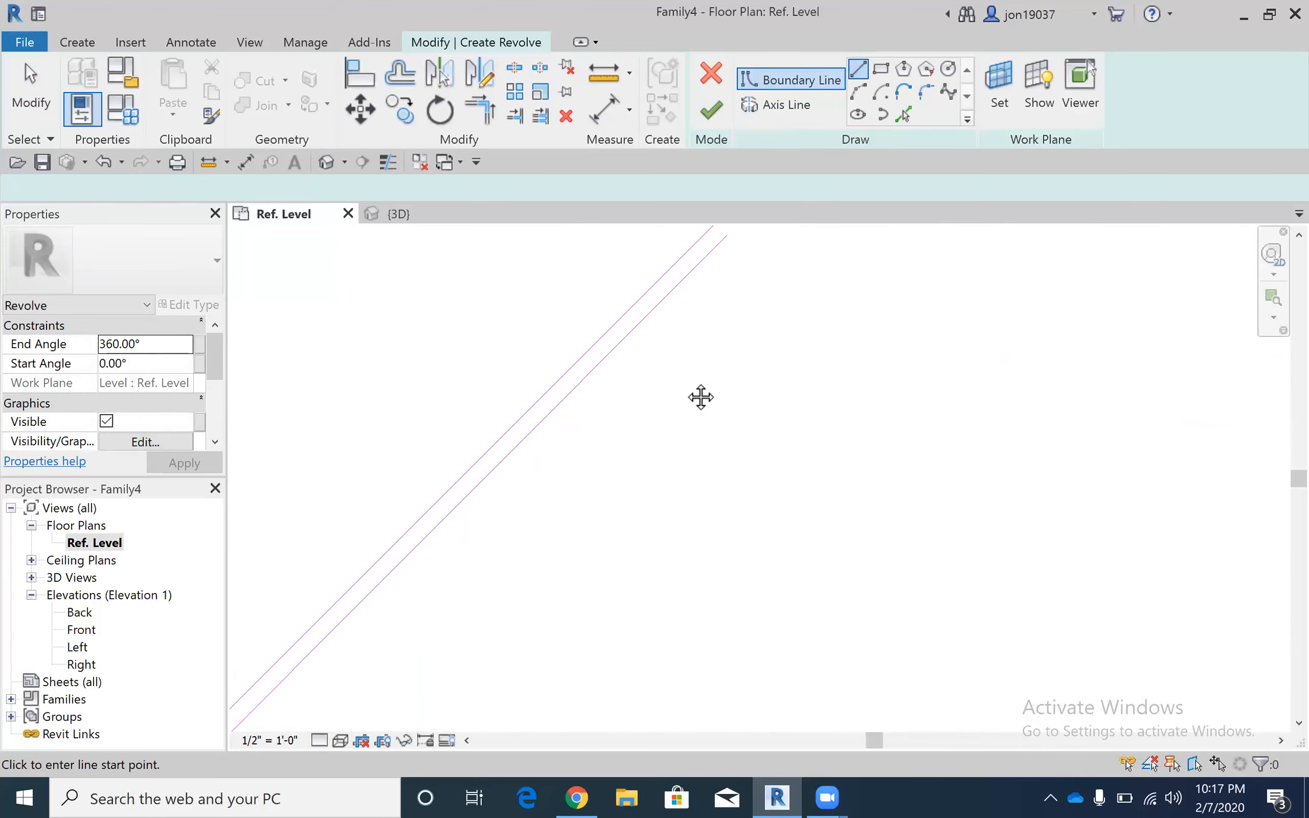
{"action": "left_click", "coordinate": [678, 306]}
{"action": "scroll", "coordinate": [736, 440], "scroll_direction": "down", "scroll_amount": 3}
{"action": "scroll", "coordinate": [857, 307], "scroll_direction": "down", "scroll_amount": 4}
{"action": "key", "text": "Escape"}
{"action": "key", "text": "Escape"}
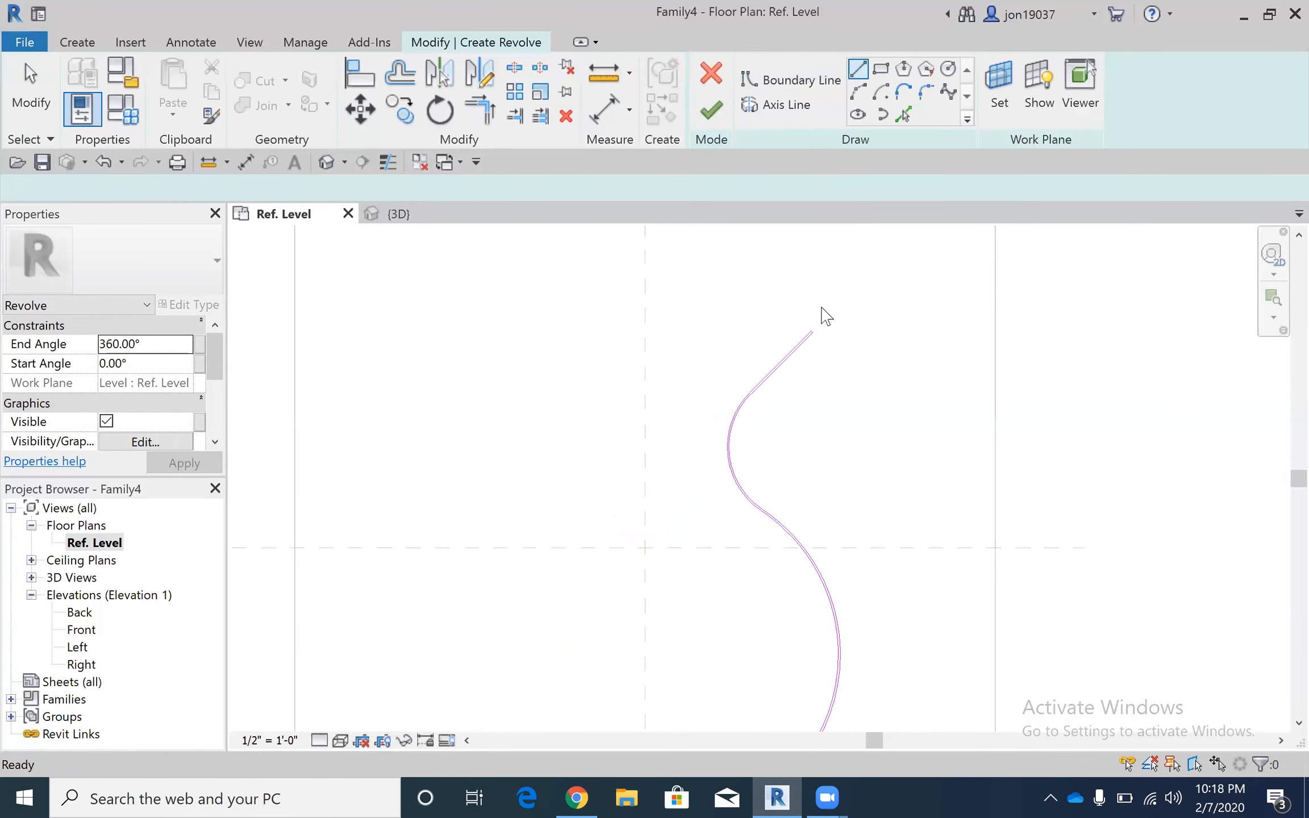
- Move the short vertical closing line at the base onto the centre reference plane so it meets both bottom lines
{"action": "middle_click_drag", "start_coordinate": [816, 535], "coordinate": [882, 327]}
{"action": "scroll", "coordinate": [721, 596], "scroll_direction": "up", "scroll_amount": 5}
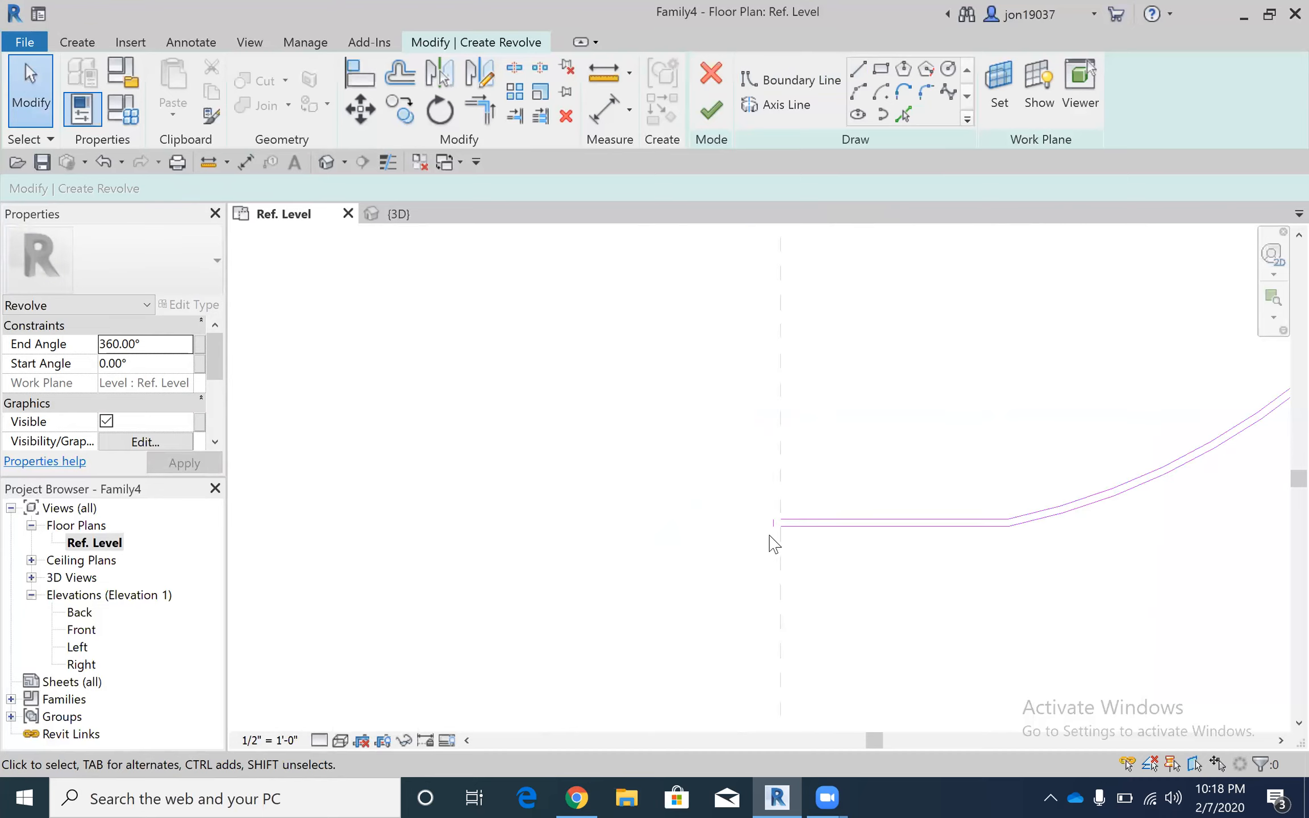
{"action": "left_click", "coordinate": [781, 510]}
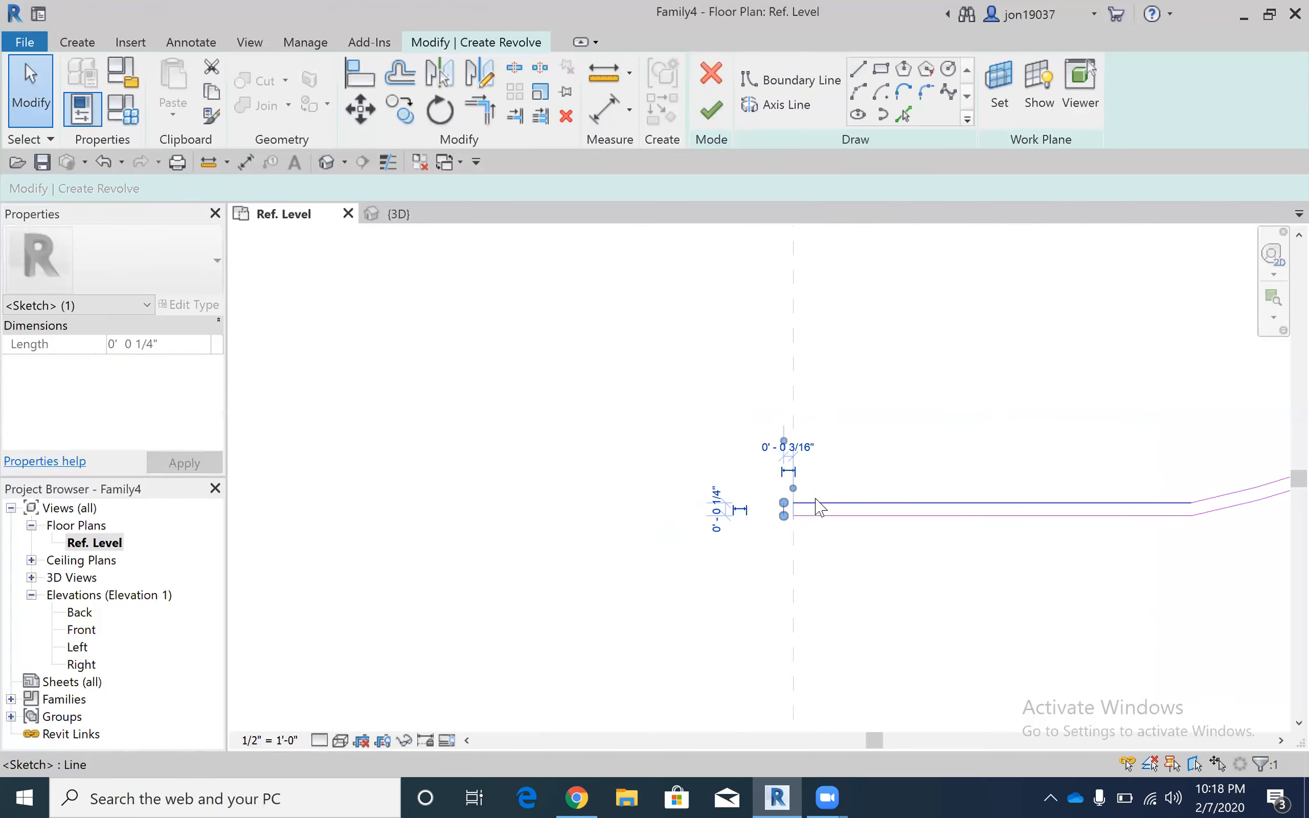
{"action": "left_click", "coordinate": [817, 503]}
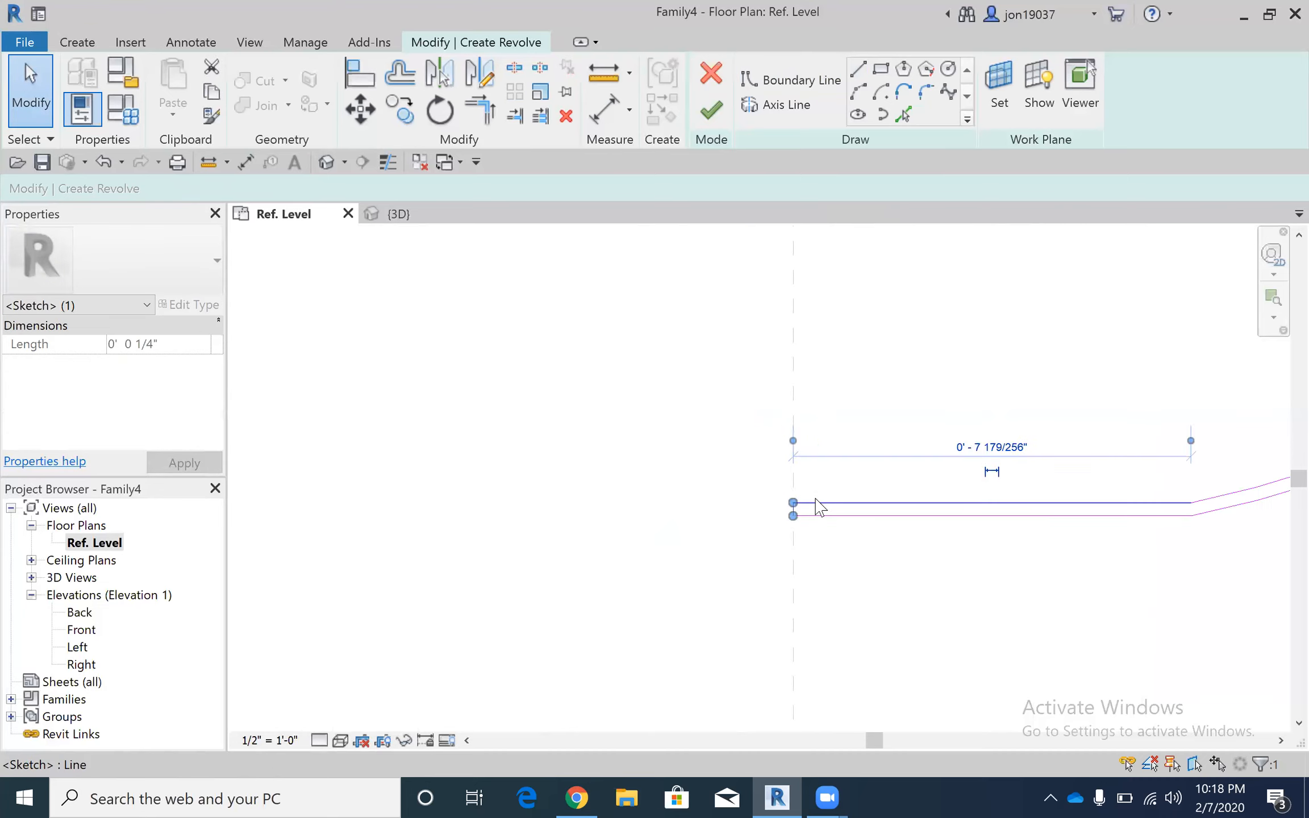
{"action": "left_click", "coordinate": [897, 394]}
- Draw a 6'-6" axis line along the vertical centre reference plane and finish the 360° revolve
{"action": "scroll", "coordinate": [897, 400], "scroll_direction": "down", "scroll_amount": 8}
{"action": "mouse_move", "coordinate": [686, 579]}
{"action": "middle_mouse_down"}
{"action": "mouse_move", "coordinate": [743, 517]}
{"action": "mouse_move", "coordinate": [780, 588]}
{"action": "mouse_move", "coordinate": [835, 599]}
{"action": "middle_mouse_up"}
{"action": "scroll", "coordinate": [743, 517], "scroll_direction": "down", "scroll_amount": 1}
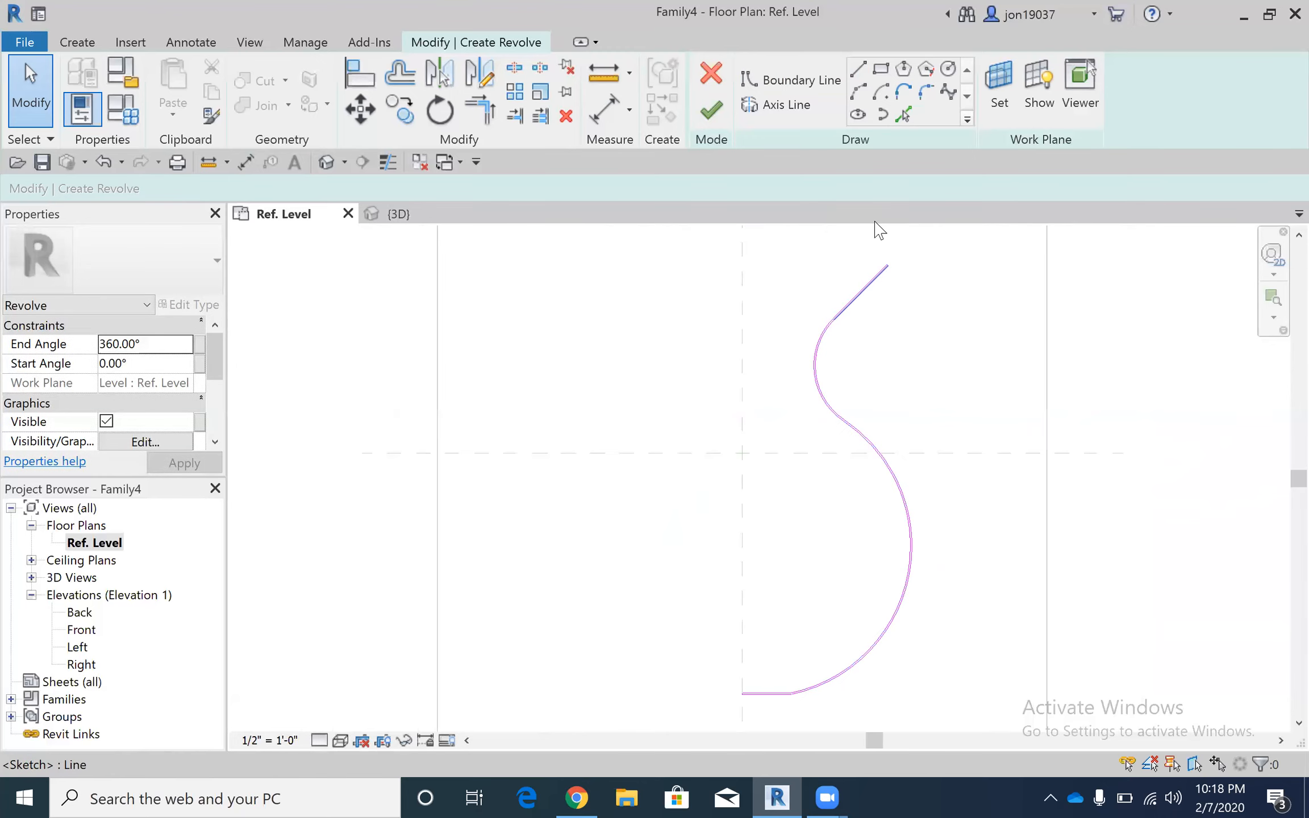
{"action": "left_click", "coordinate": [790, 106]}
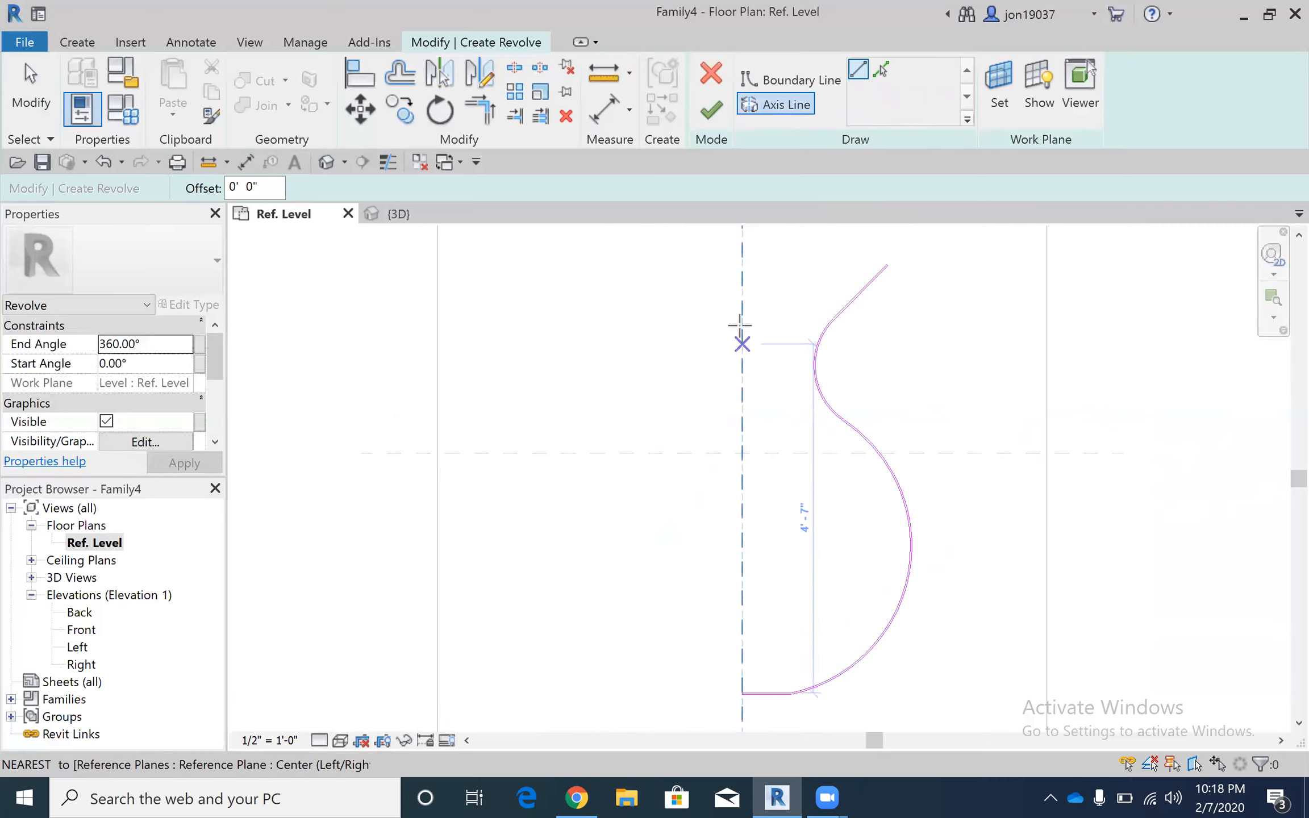
{"action": "middle_click_drag", "start_coordinate": [768, 357], "coordinate": [780, 501]}
{"action": "left_click", "coordinate": [753, 365]}
{"action": "middle_click_drag", "start_coordinate": [754, 550], "coordinate": [685, 288]}
{"action": "left_click", "coordinate": [717, 601]}
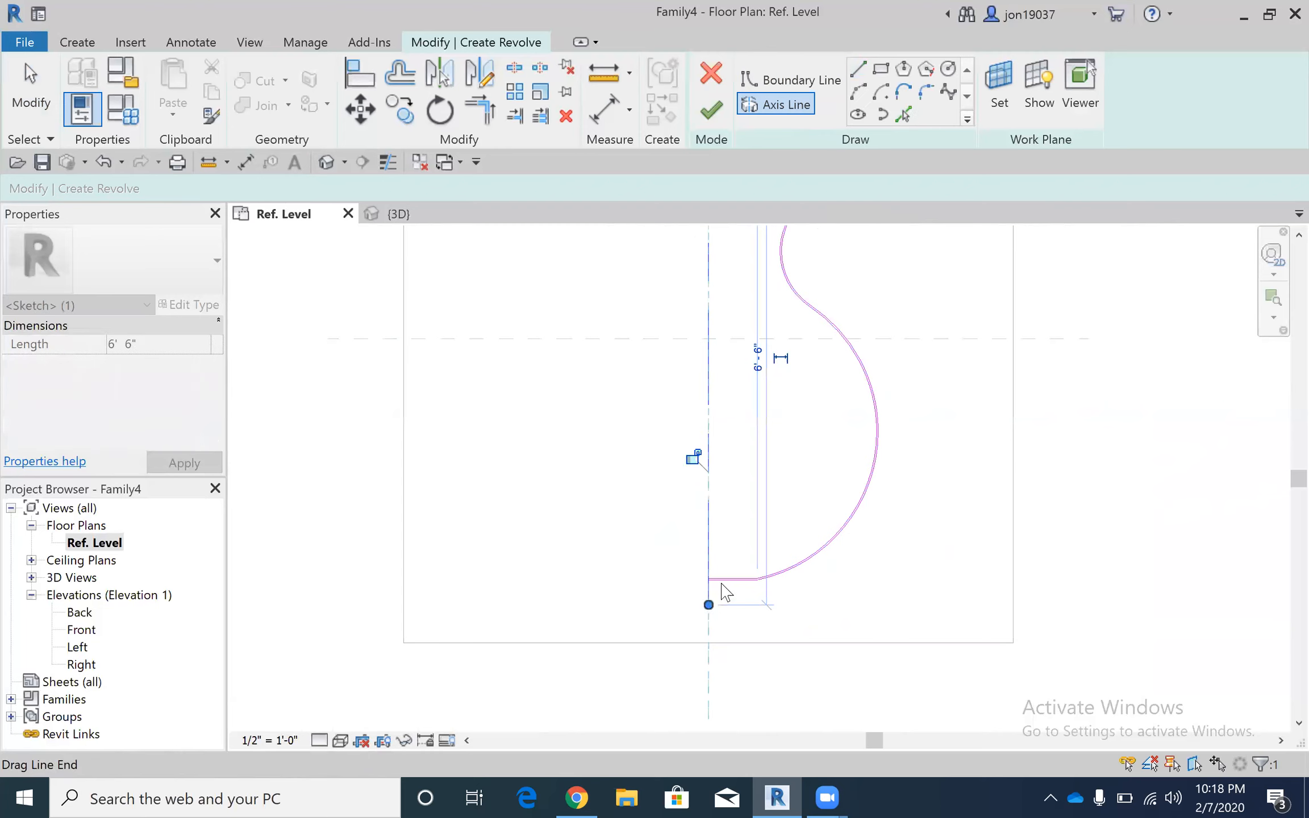
{"action": "left_click", "coordinate": [712, 114]}
- Examine the revolved vase in the plan view and from several angles in the 3D view
{"action": "middle_click_drag", "start_coordinate": [810, 238], "coordinate": [822, 397]}
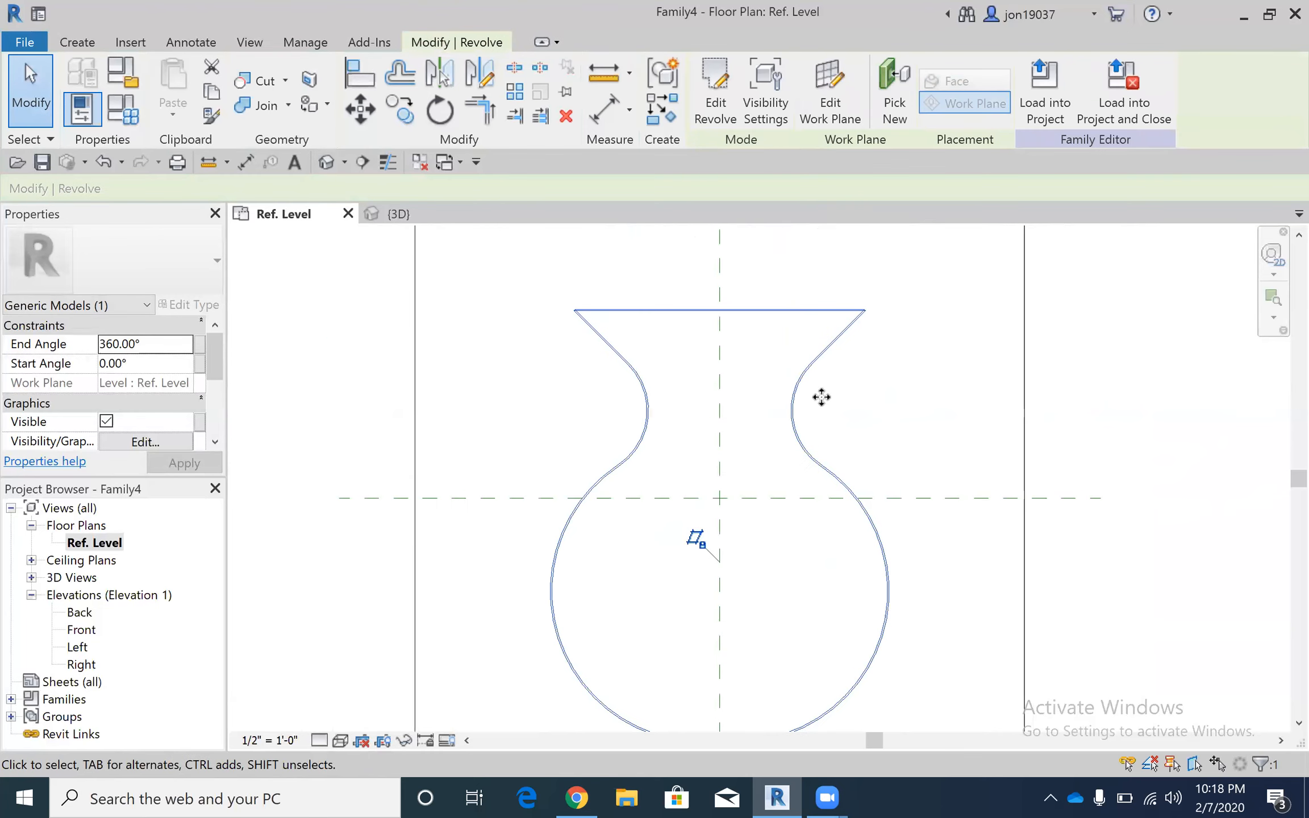
{"action": "middle_click_drag", "start_coordinate": [809, 505], "coordinate": [809, 361]}
{"action": "middle_click_drag", "start_coordinate": [771, 445], "coordinate": [807, 535]}
{"action": "scroll", "coordinate": [821, 440], "scroll_direction": "up", "scroll_amount": 1}
{"action": "scroll", "coordinate": [795, 449], "scroll_direction": "down", "scroll_amount": 3}
{"action": "left_click", "coordinate": [397, 213]}
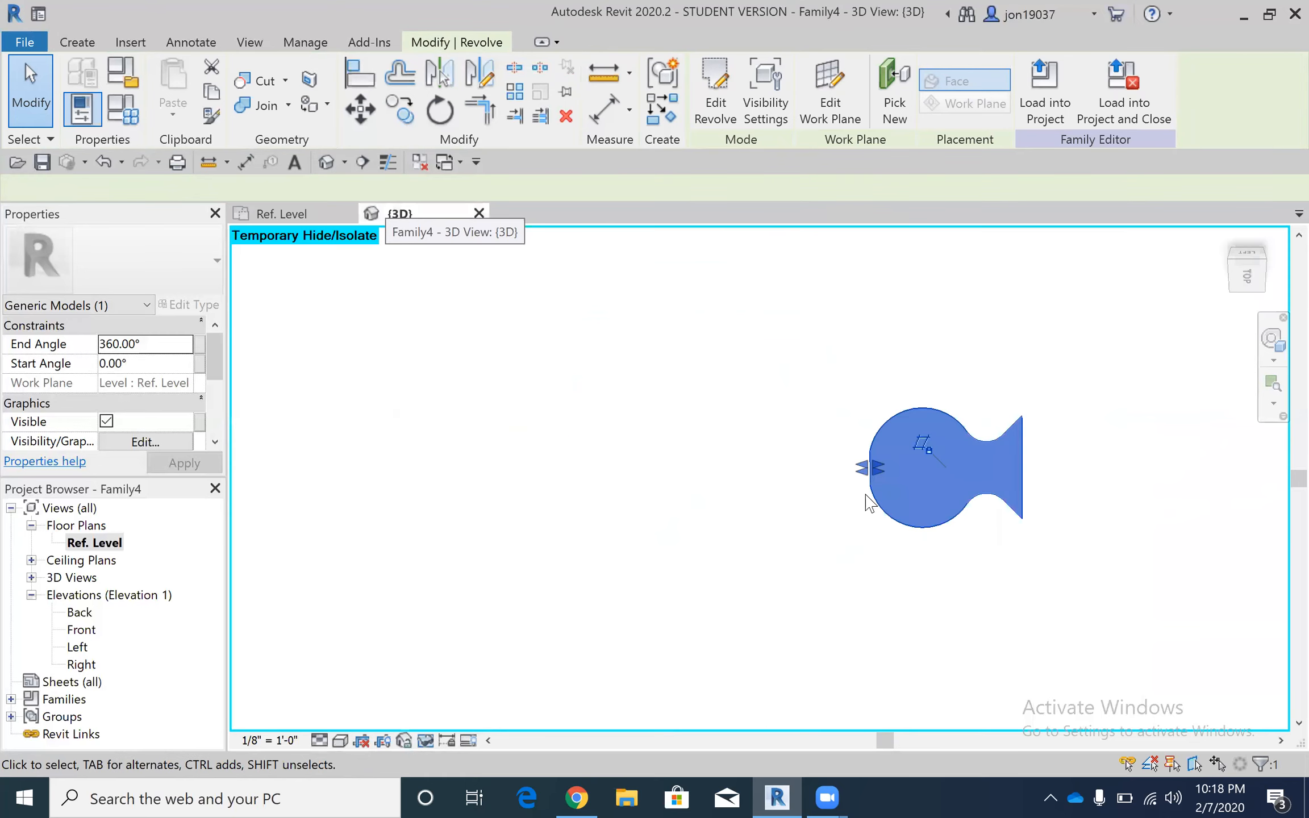
{"action": "middle_click_drag", "start_coordinate": [950, 520], "coordinate": [896, 460], "text": "shift"}
{"action": "middle_click_drag", "start_coordinate": [820, 334], "coordinate": [901, 507], "text": "shift"}
{"action": "middle_click_drag", "start_coordinate": [910, 346], "coordinate": [931, 556], "text": "shift"}
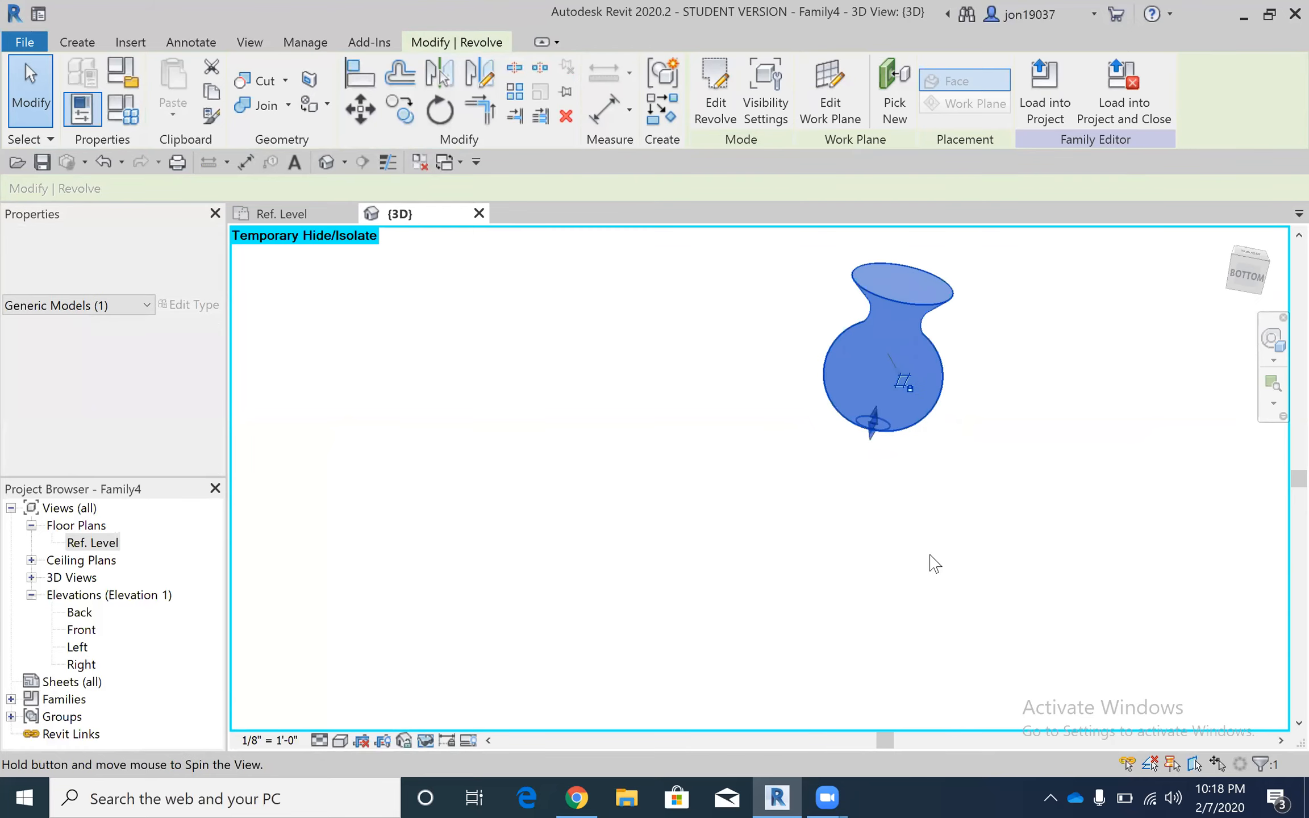
{"action": "middle_click_drag", "start_coordinate": [876, 506], "coordinate": [804, 565]}
{"action": "middle_click_drag", "start_coordinate": [949, 526], "coordinate": [861, 402], "text": "shift"}
{"action": "middle_click_drag", "start_coordinate": [794, 477], "coordinate": [936, 296], "text": "shift"}
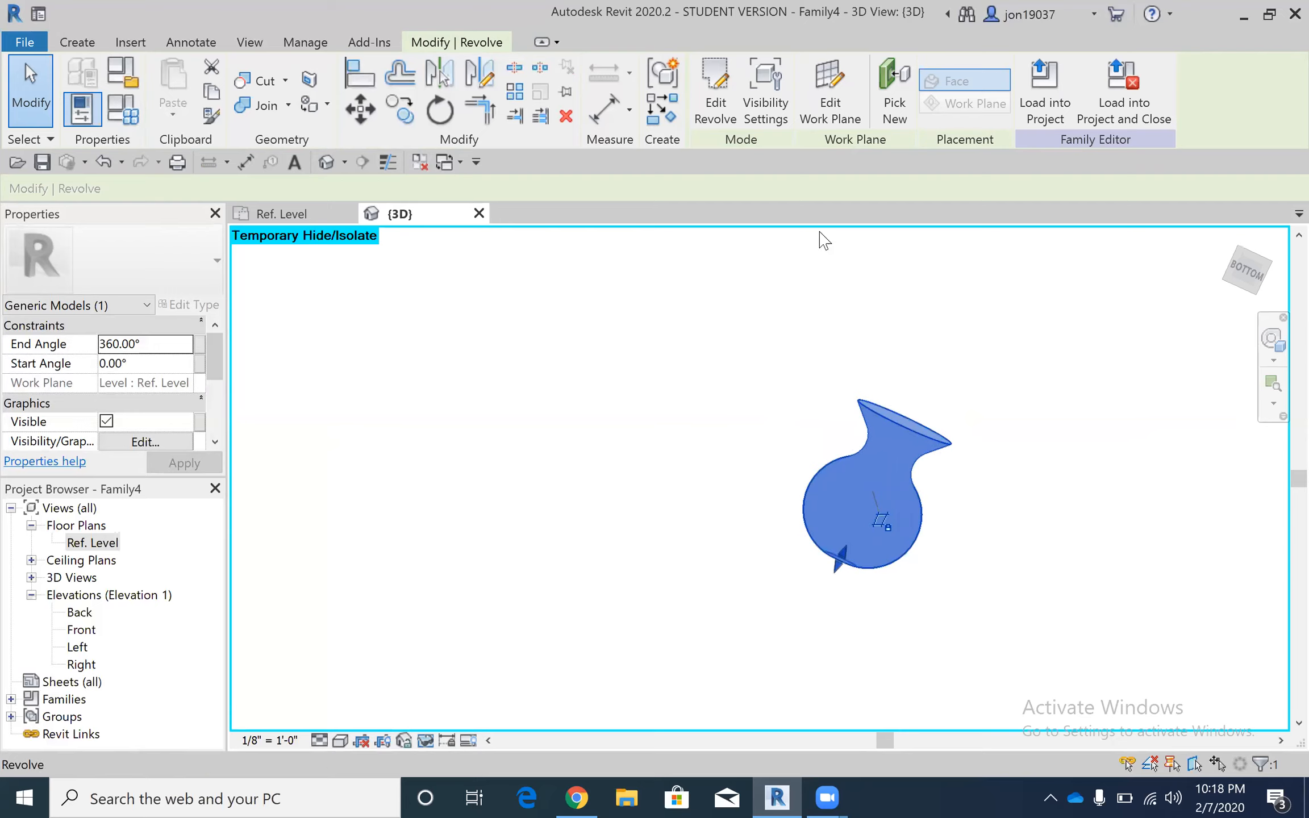